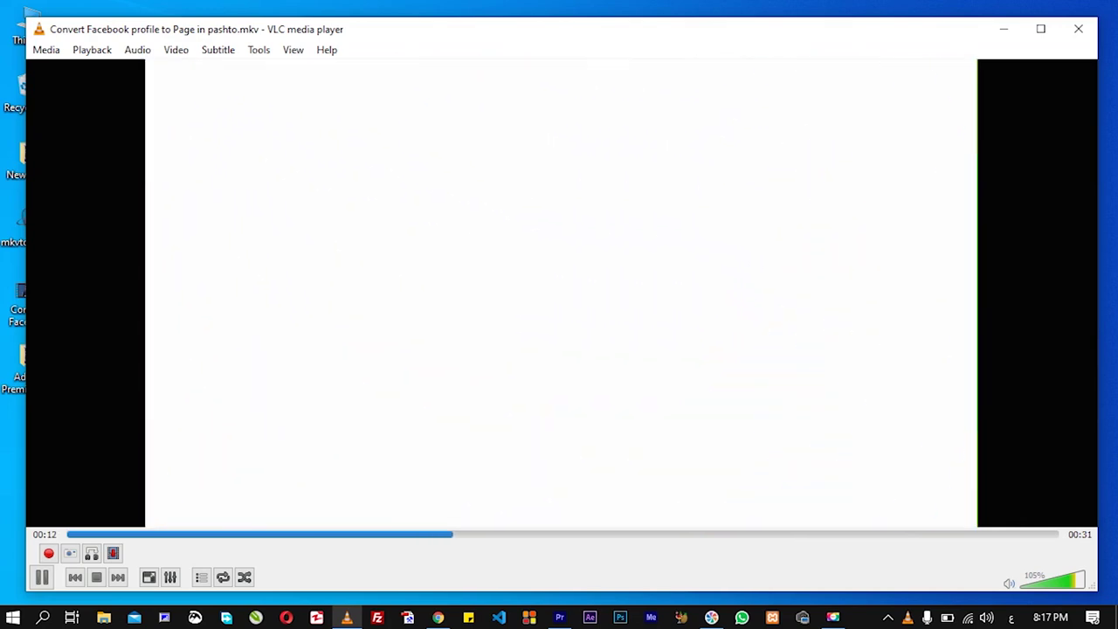
# Switch the playing video's audio track to Track 1 - [Pushto].
pyautogui.rightClick(293, 167)
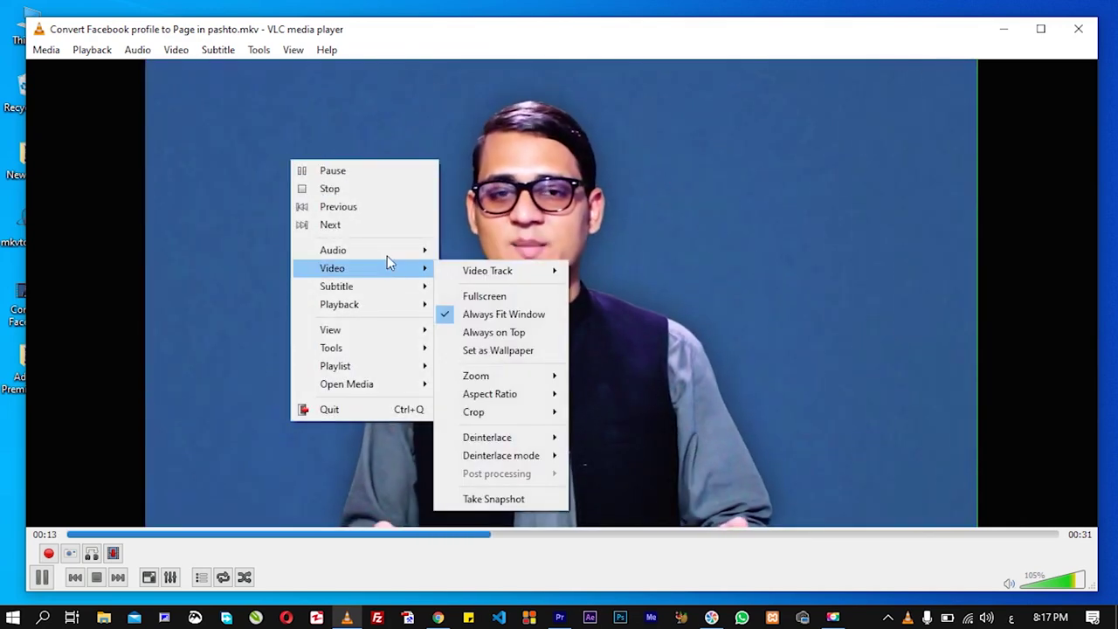
pyautogui.moveTo(389, 252)
pyautogui.moveTo(479, 260)
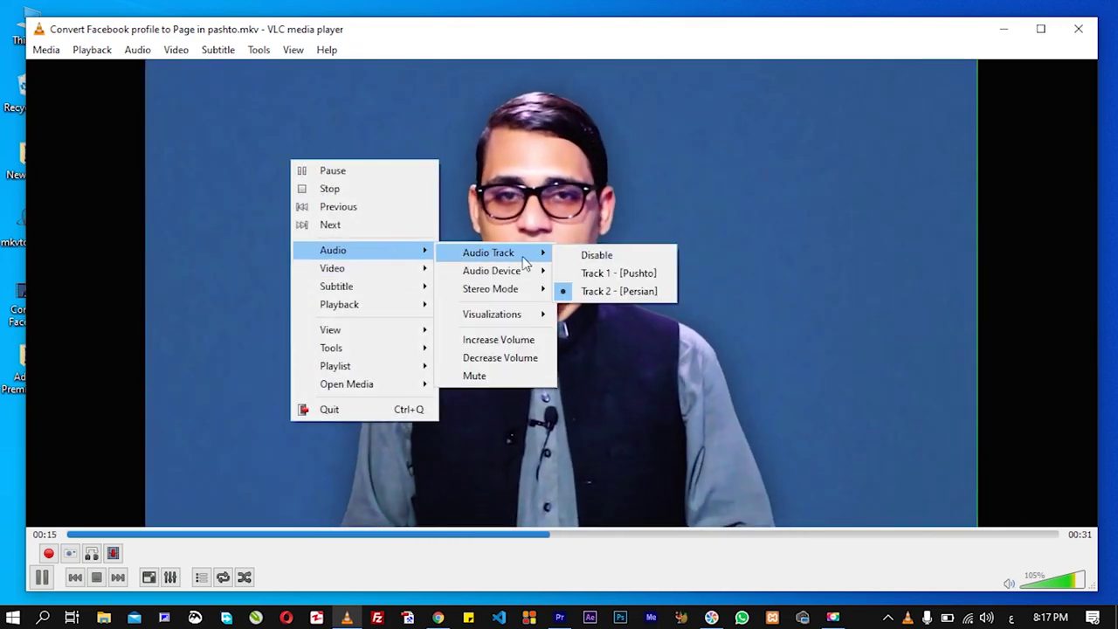
pyautogui.click(631, 273)
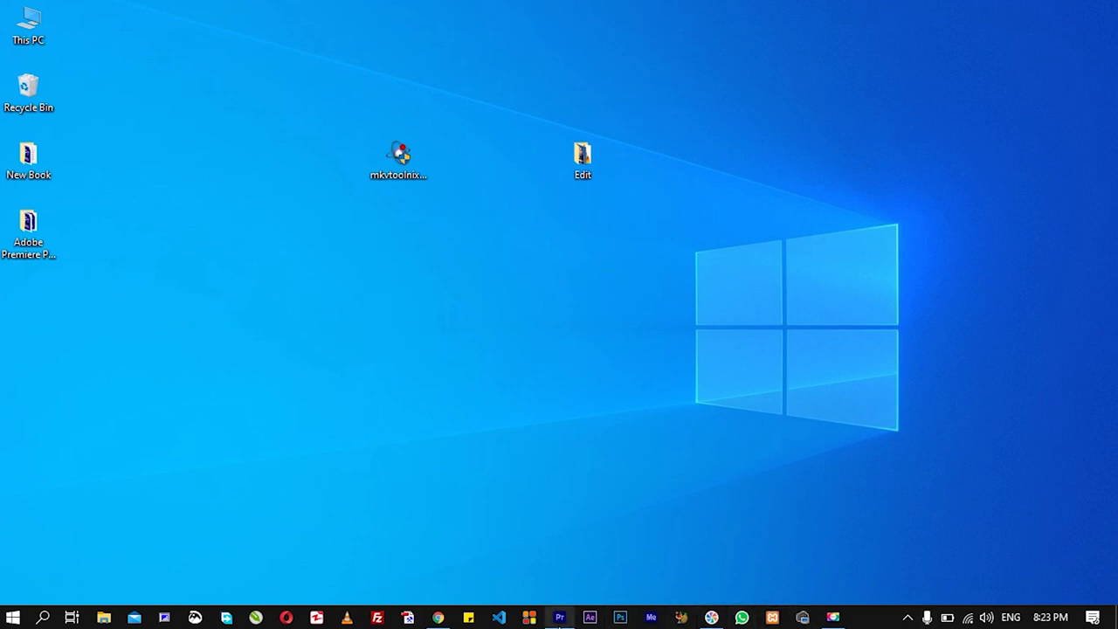
# Switch to Chrome and open the MKVToolNix page from FossHub's popular downloads.
pyautogui.moveTo(422, 168); pyautogui.dragTo(417, 190)
pyautogui.moveTo(361, 220); pyautogui.dragTo(364, 214)
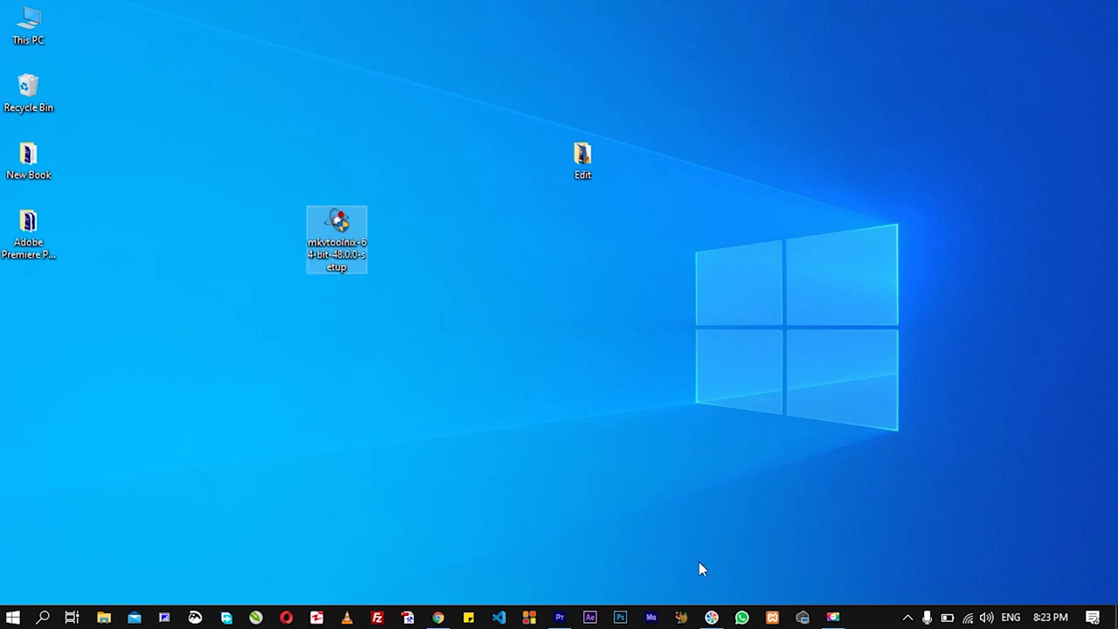
pyautogui.click(437, 618)
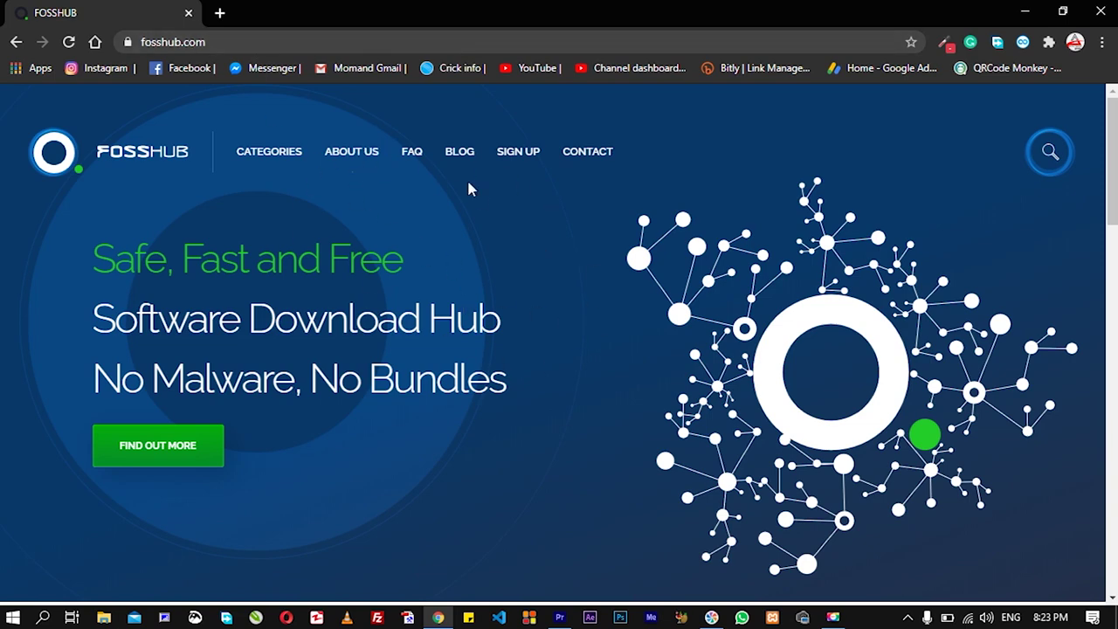
pyautogui.scroll(-6, 472, 201)
pyautogui.scroll(1, 282, 191)
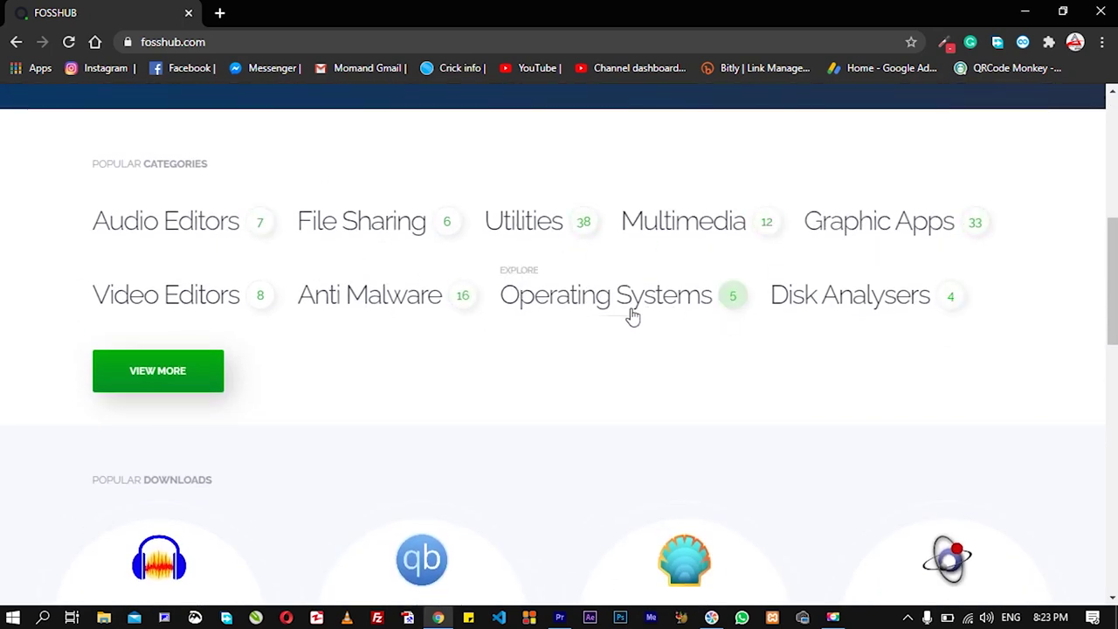
pyautogui.scroll(-2, 646, 341)
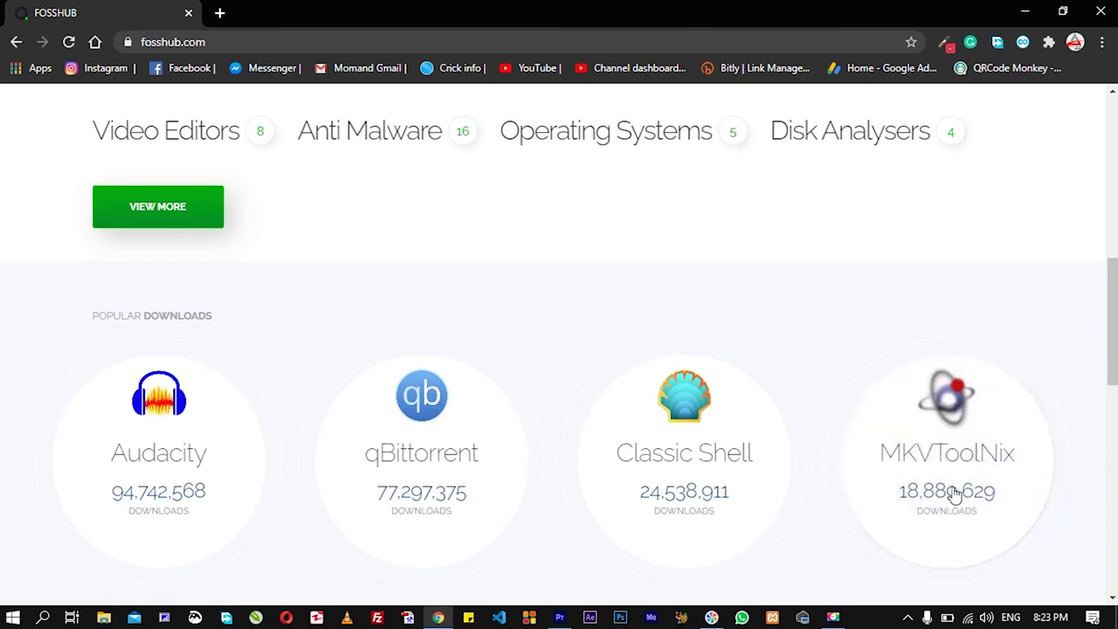
pyautogui.click(958, 445)
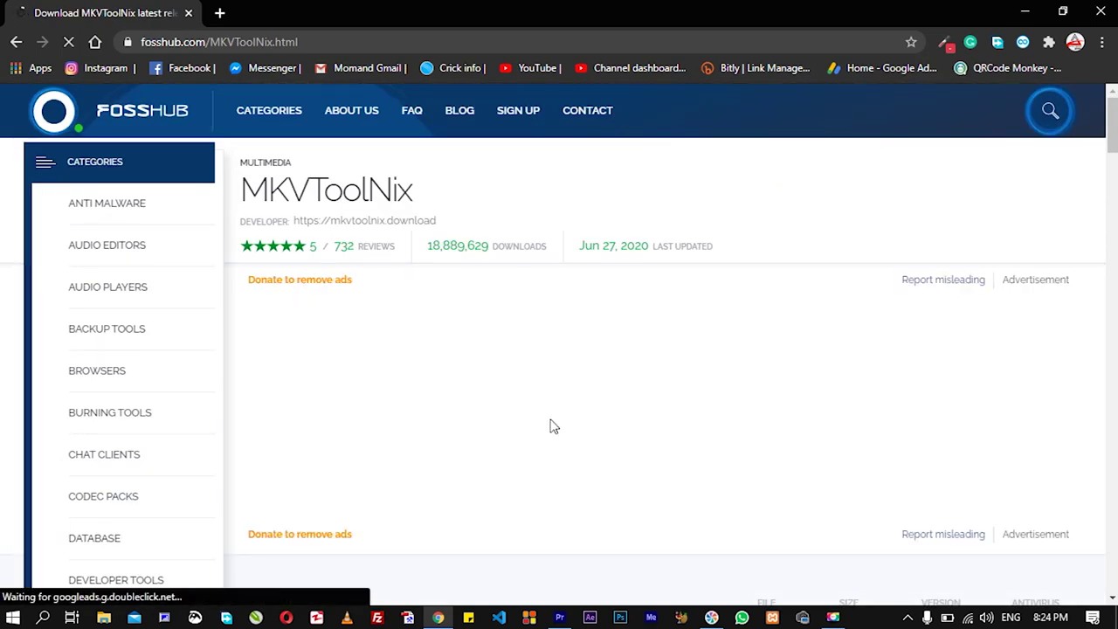
# Download the MKVToolNix Windows installer (64-bit) and return to the desktop.
pyautogui.scroll(-5, 616, 427)
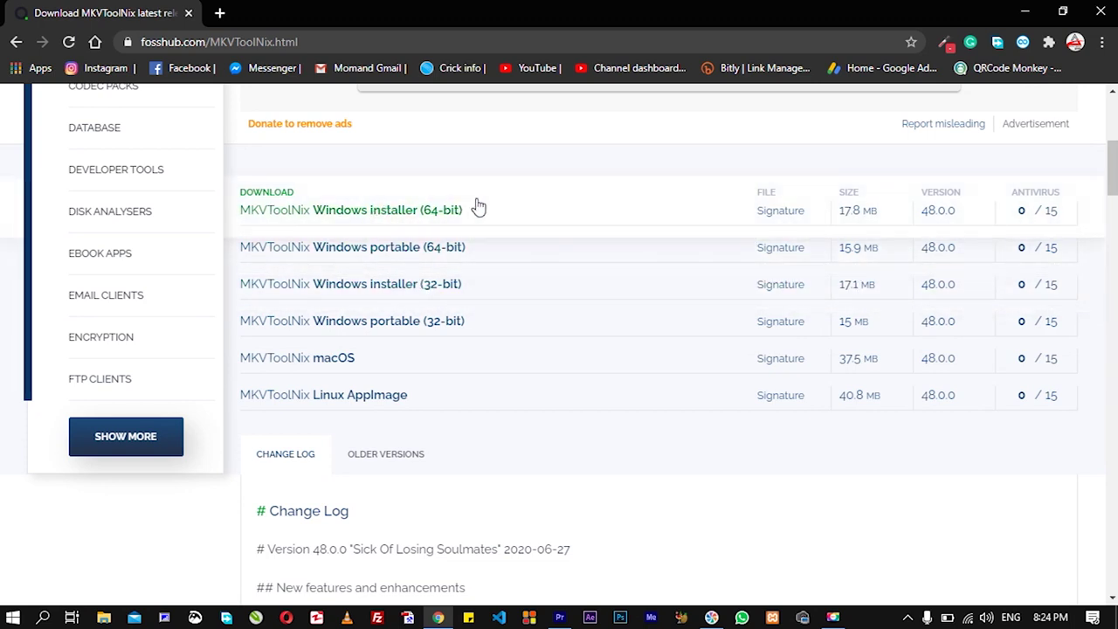
pyautogui.click(407, 215)
pyautogui.click(1028, 11)
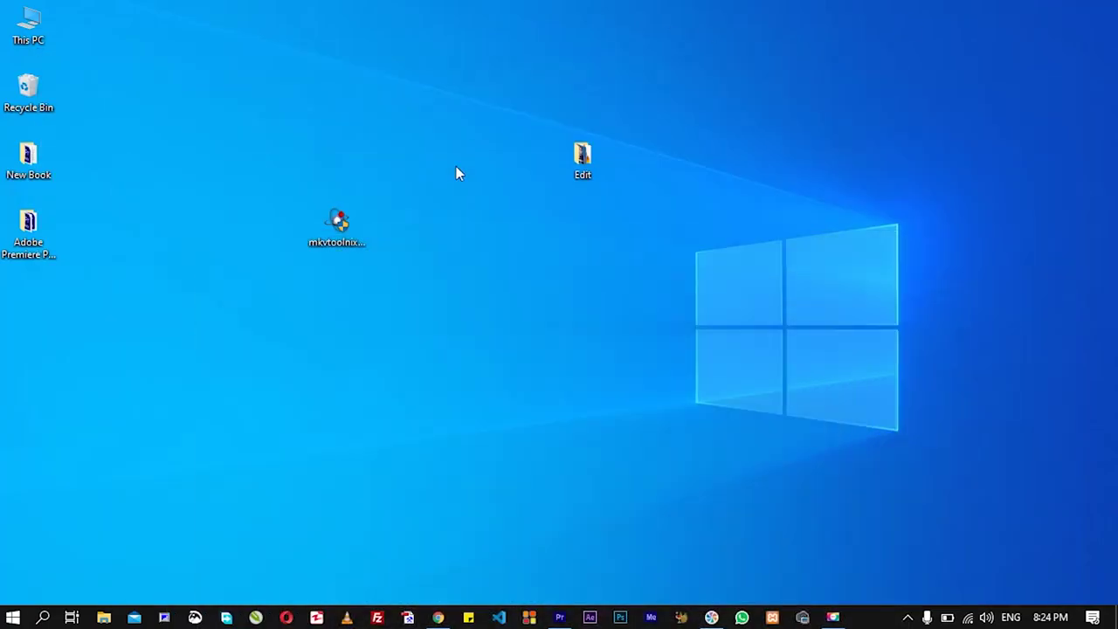
# Run the mkvtoolnix setup file from the desktop and install it in English to C:\Program Files\MKVToolNix.
pyautogui.rightClick(343, 225)
pyautogui.click(425, 204)
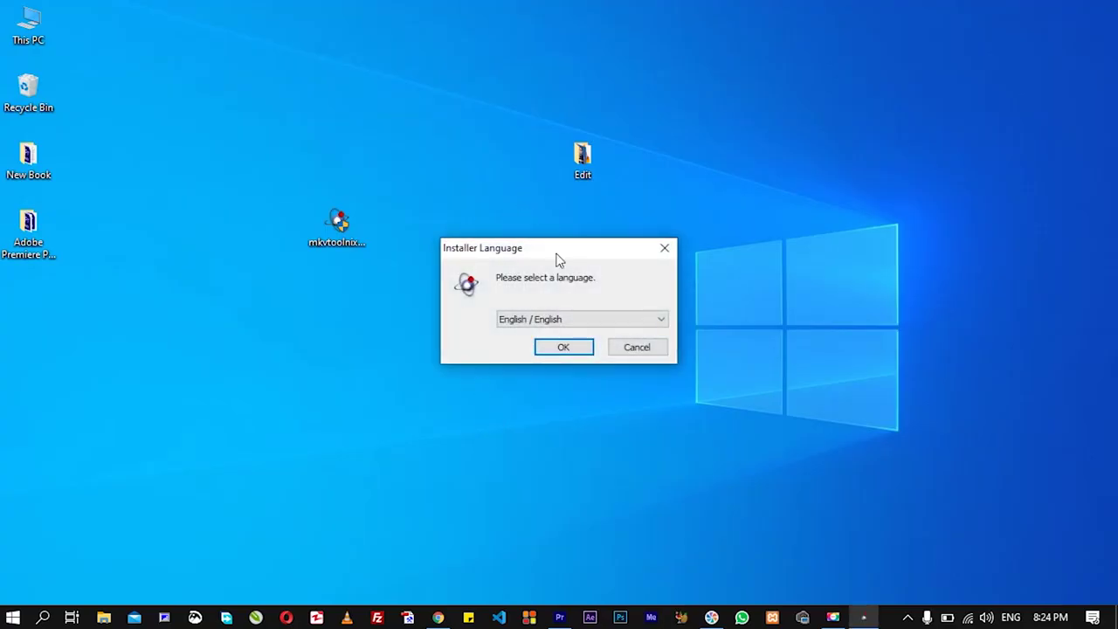
pyautogui.moveTo(559, 259); pyautogui.dragTo(529, 251)
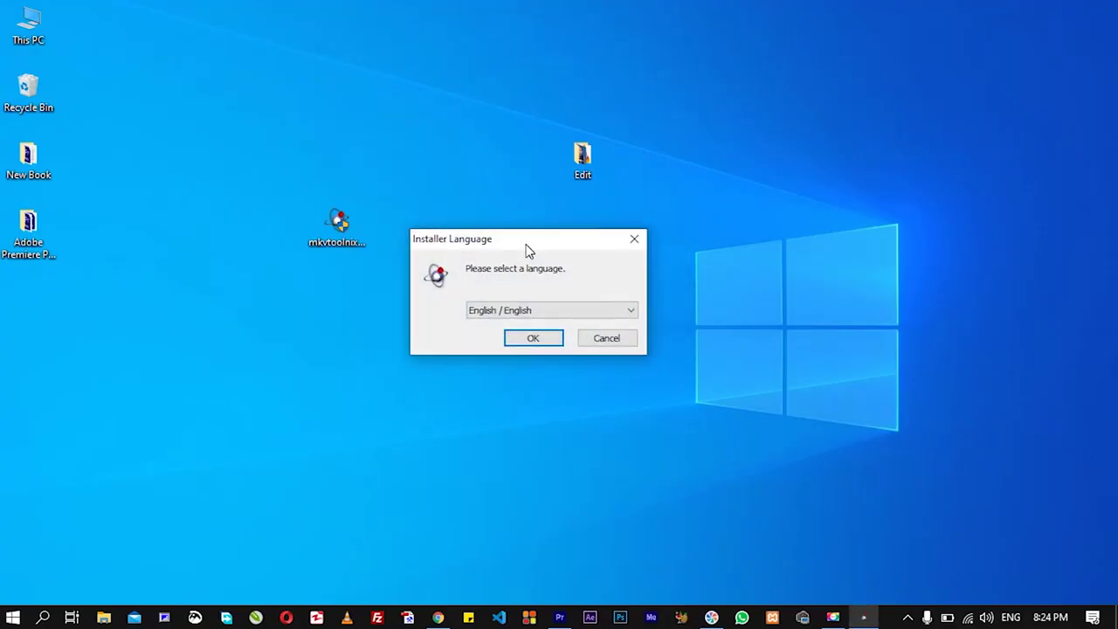
pyautogui.click(513, 341)
pyautogui.click(637, 450)
pyautogui.click(646, 443)
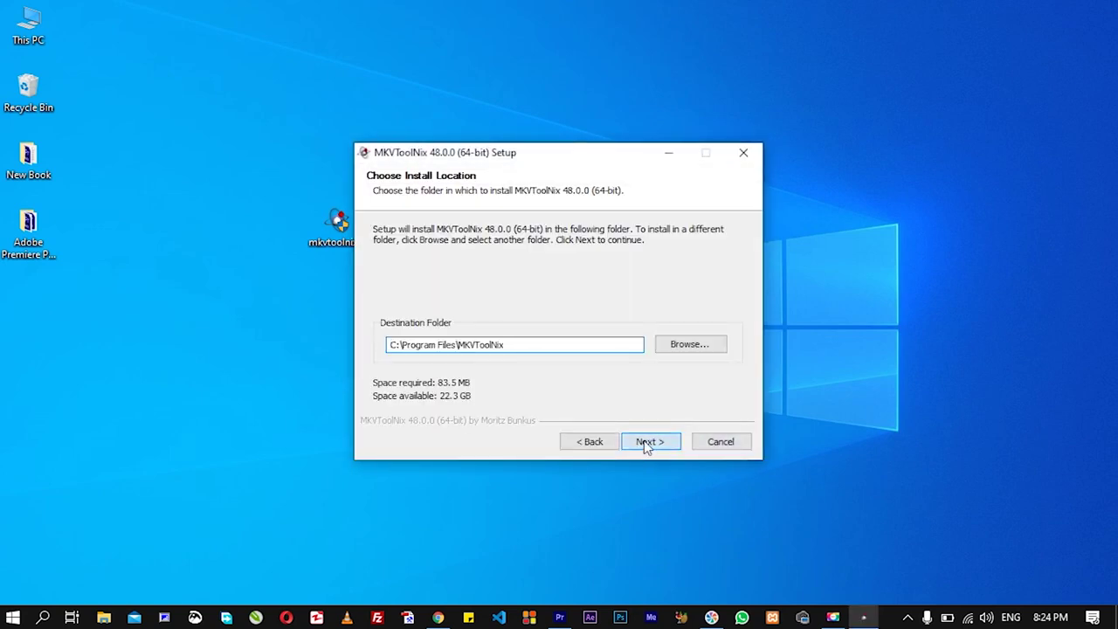
pyautogui.click(646, 442)
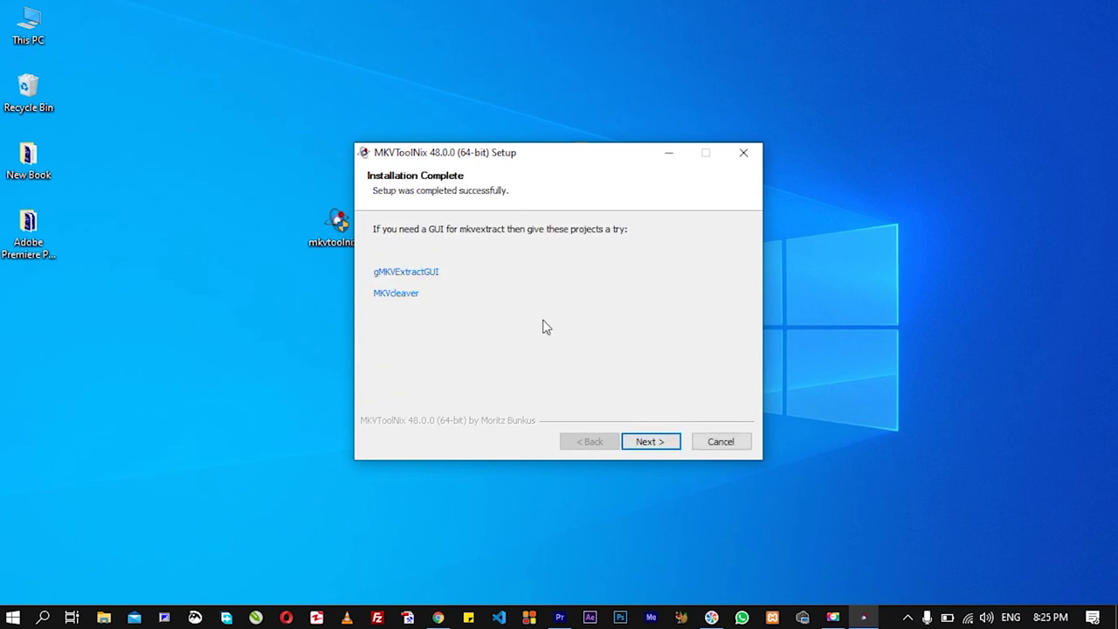
pyautogui.click(651, 442)
pyautogui.click(651, 442)
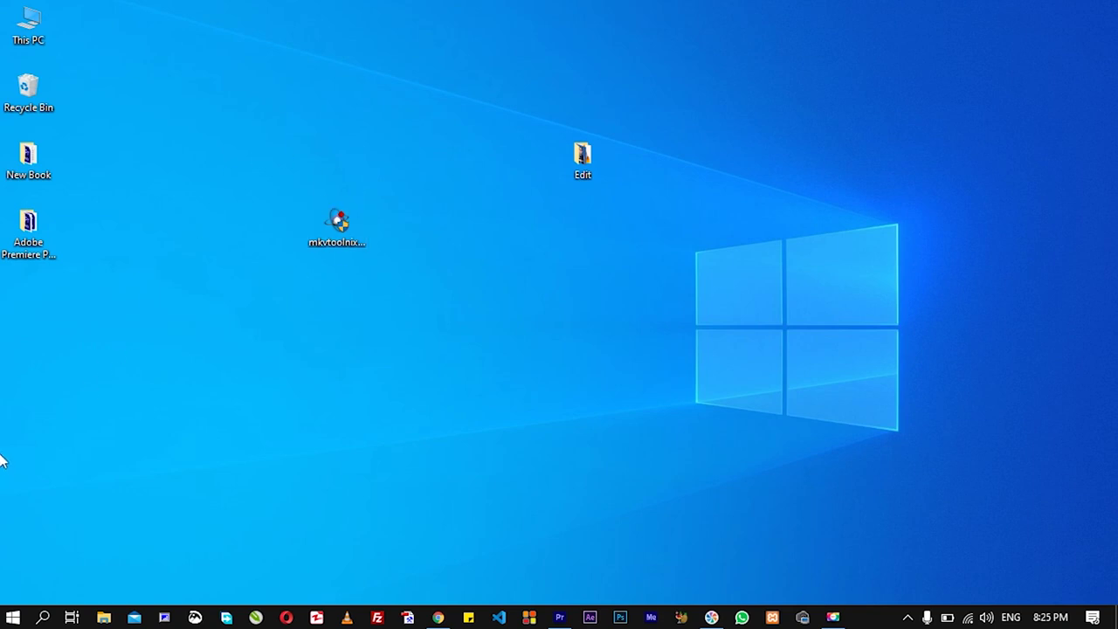
# Launch MKVToolNix GUI and minimize its window.
pyautogui.click(5, 616)
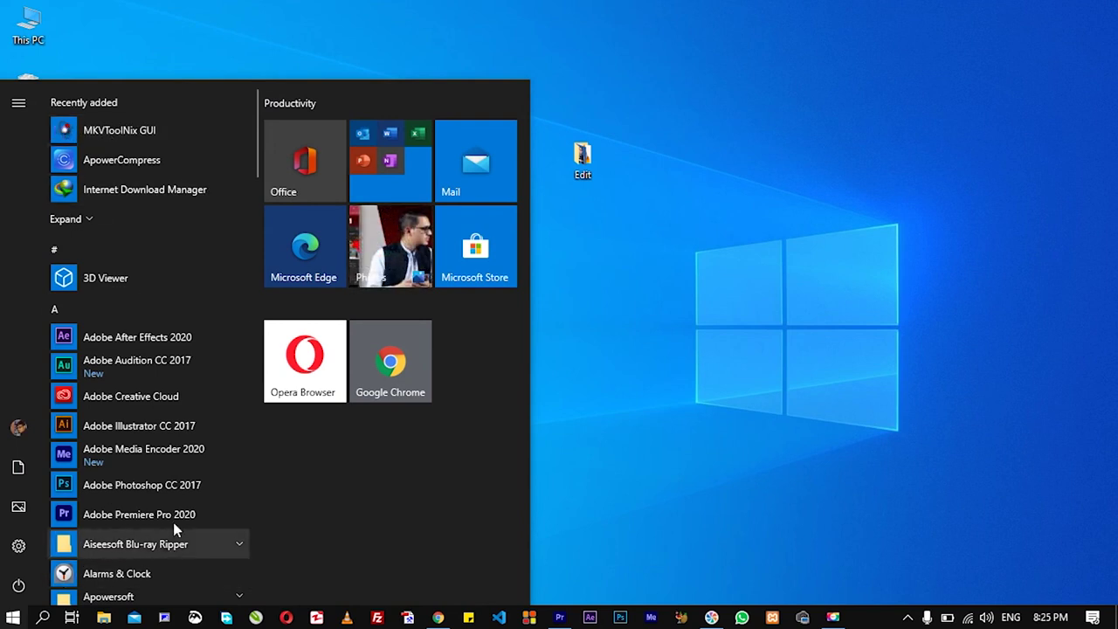
pyautogui.click(80, 131)
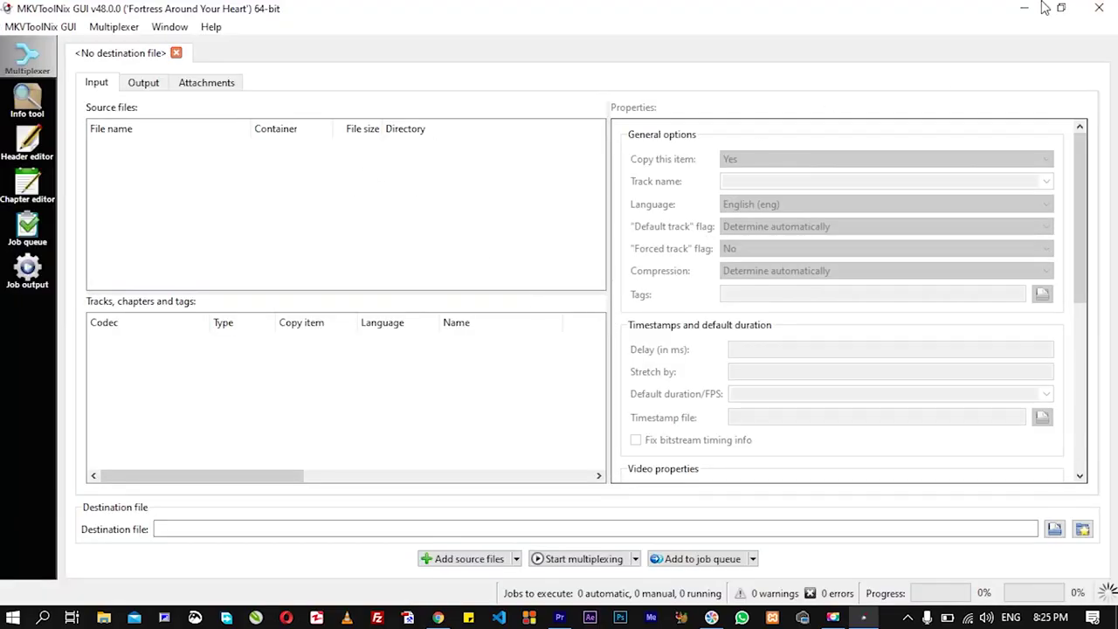
pyautogui.click(1022, 10)
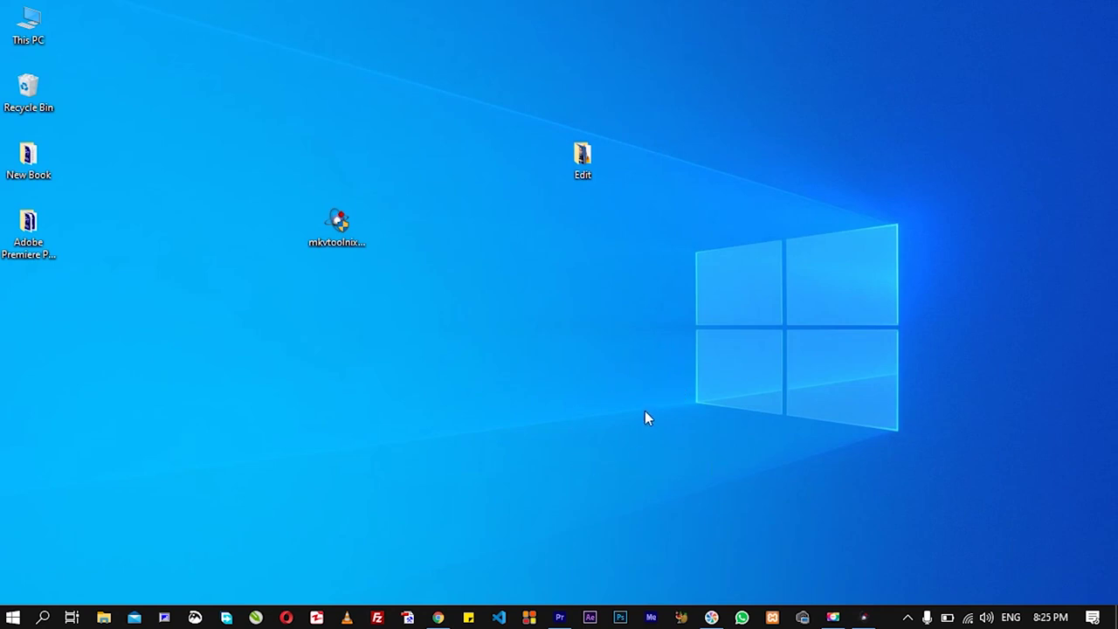
# Switch to Adobe Premiere Pro, select the video clip on V1 and mute audio track A3.
pyautogui.click(560, 618)
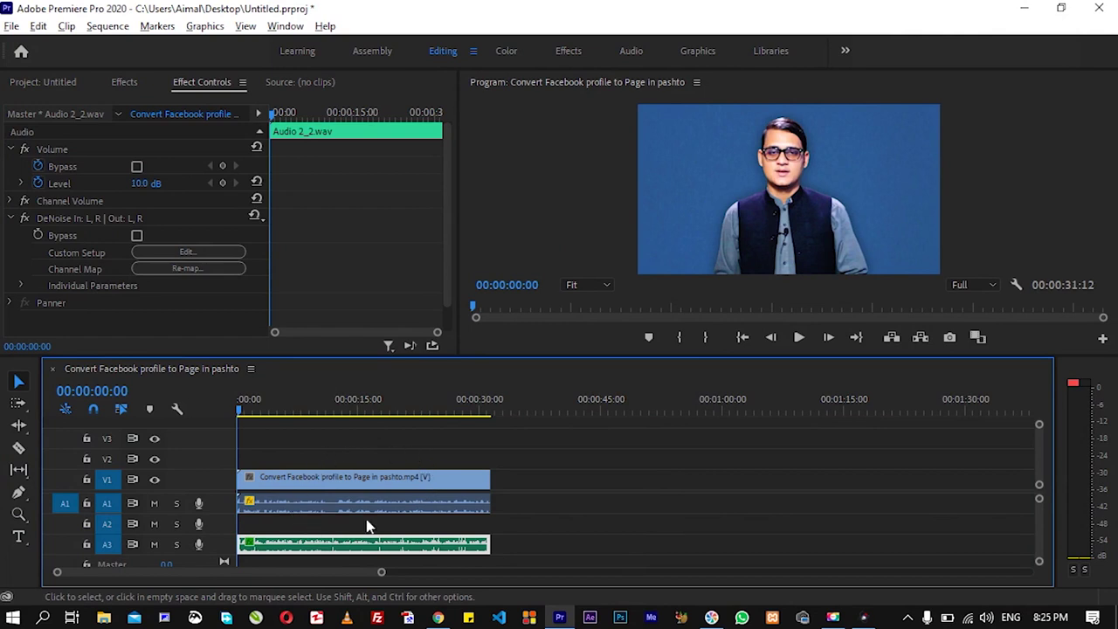
pyautogui.click(531, 455)
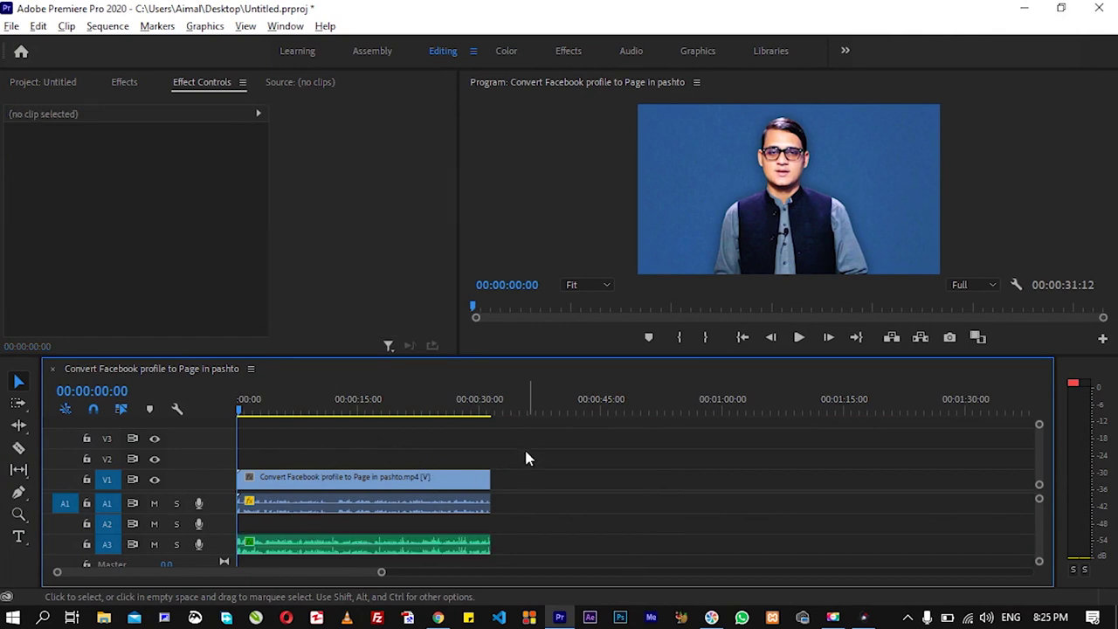
pyautogui.click(393, 492)
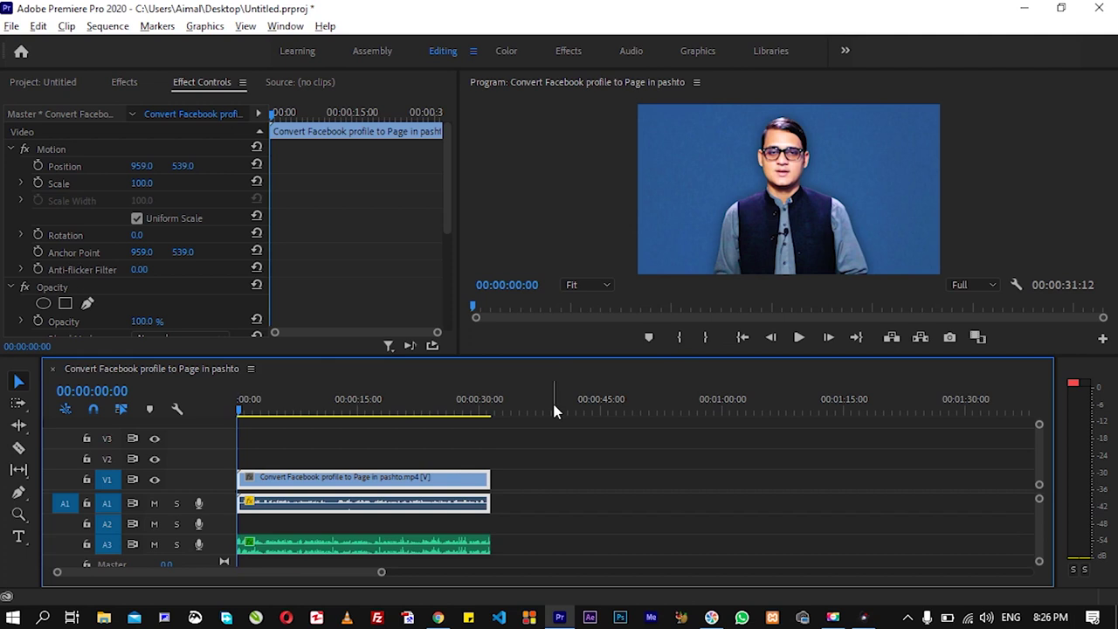
pyautogui.scroll(-1, 393, 489)
pyautogui.scroll(1, 367, 497)
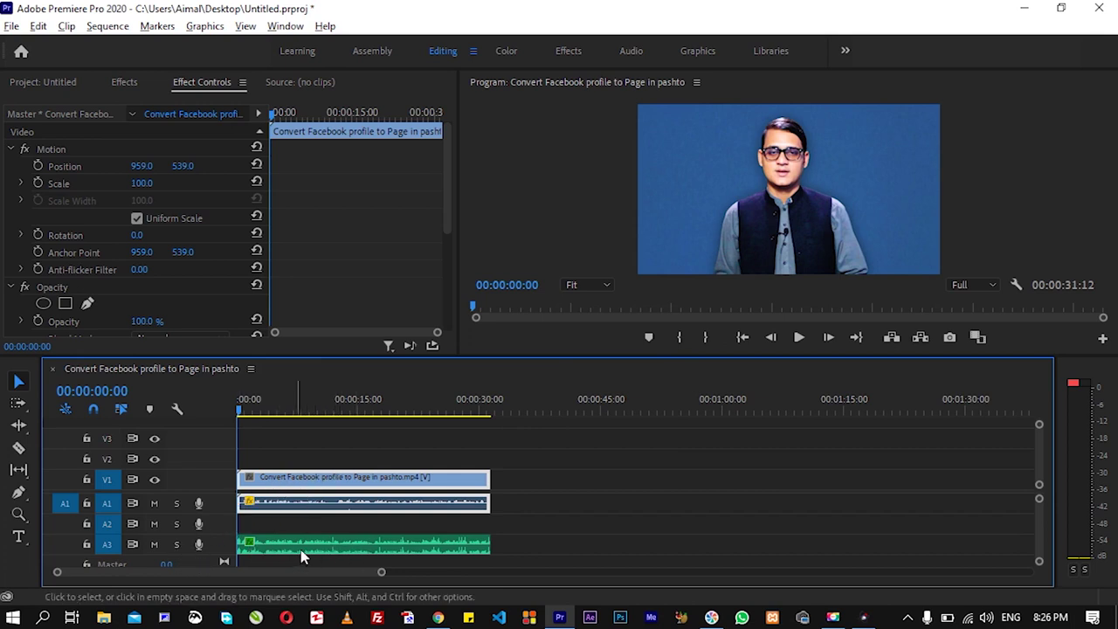
pyautogui.click(154, 544)
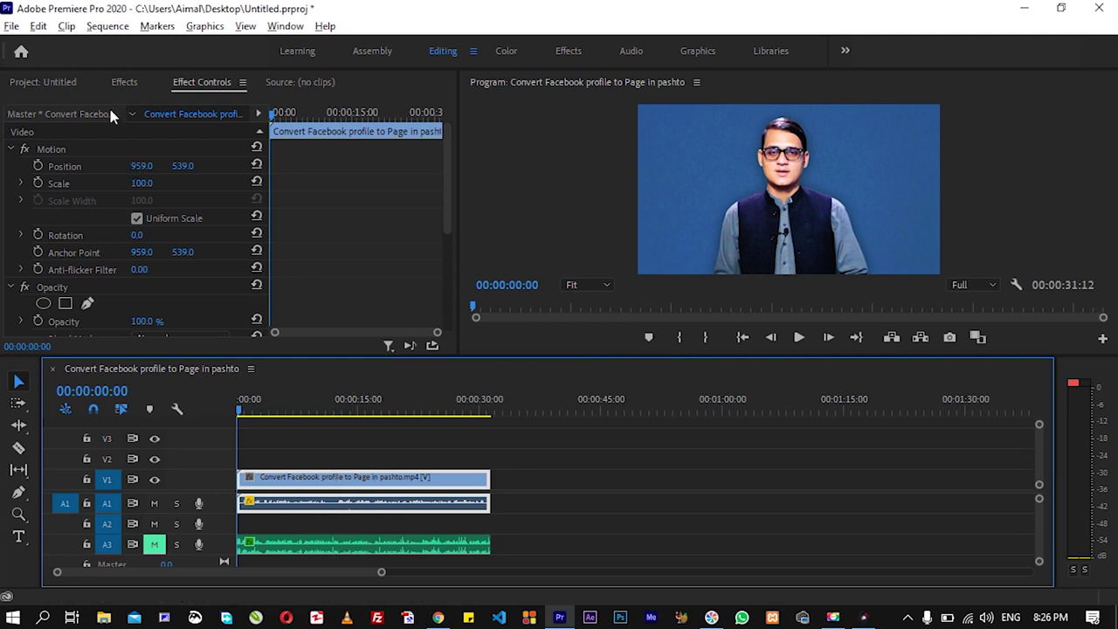
# Open the sequence's export settings and set the format to H.264.
pyautogui.hotkey('ctrl', 'm')
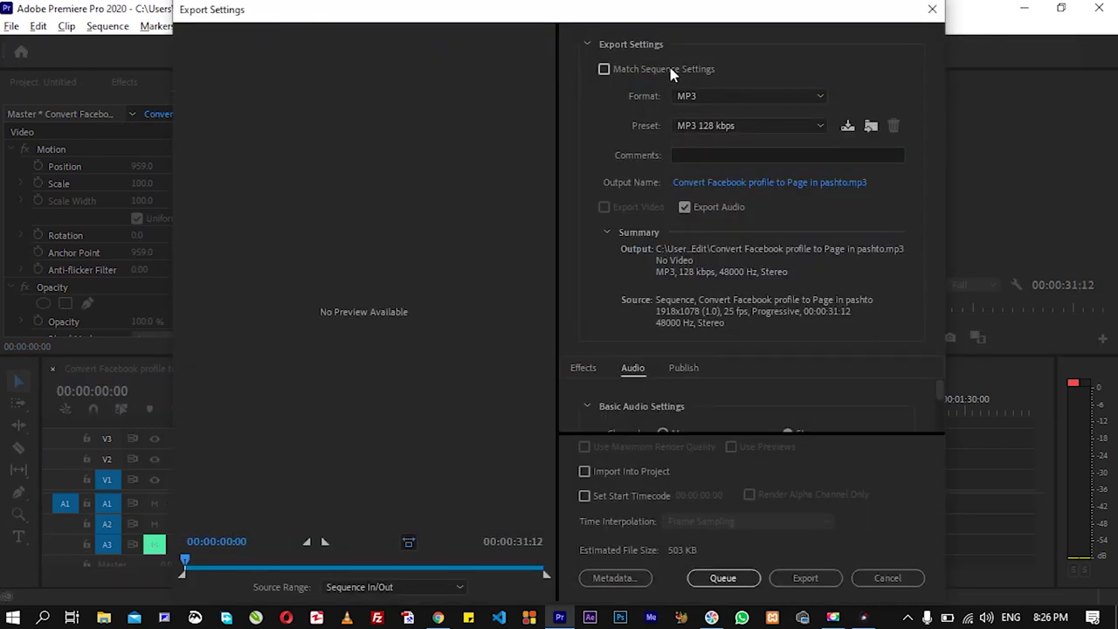
pyautogui.click(904, 578)
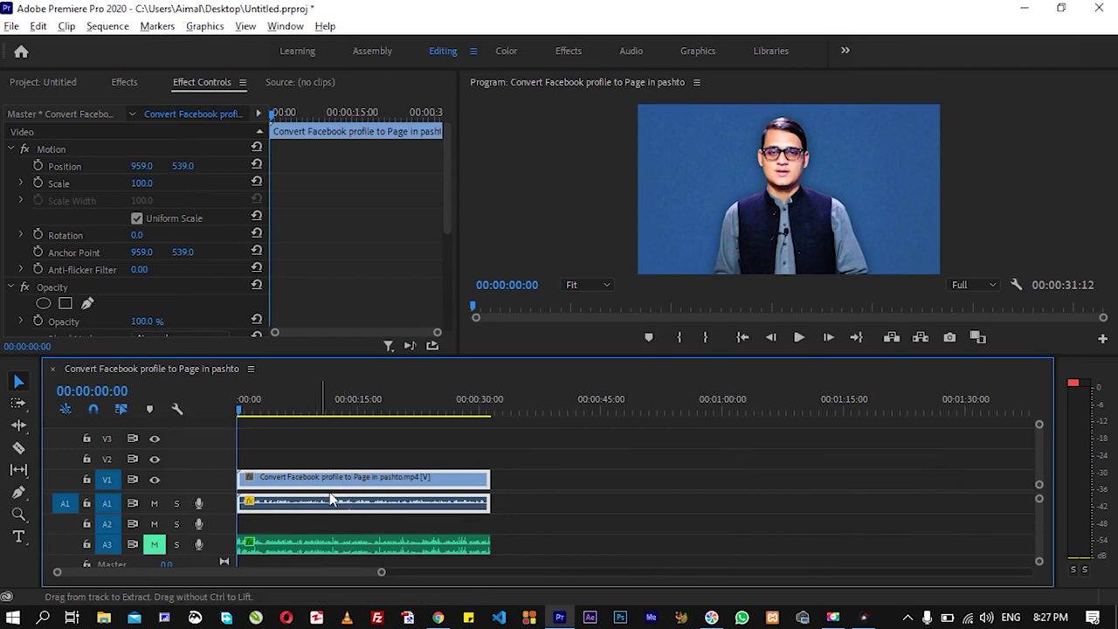
pyautogui.hotkey('ctrl', 'm')
pyautogui.click(738, 95)
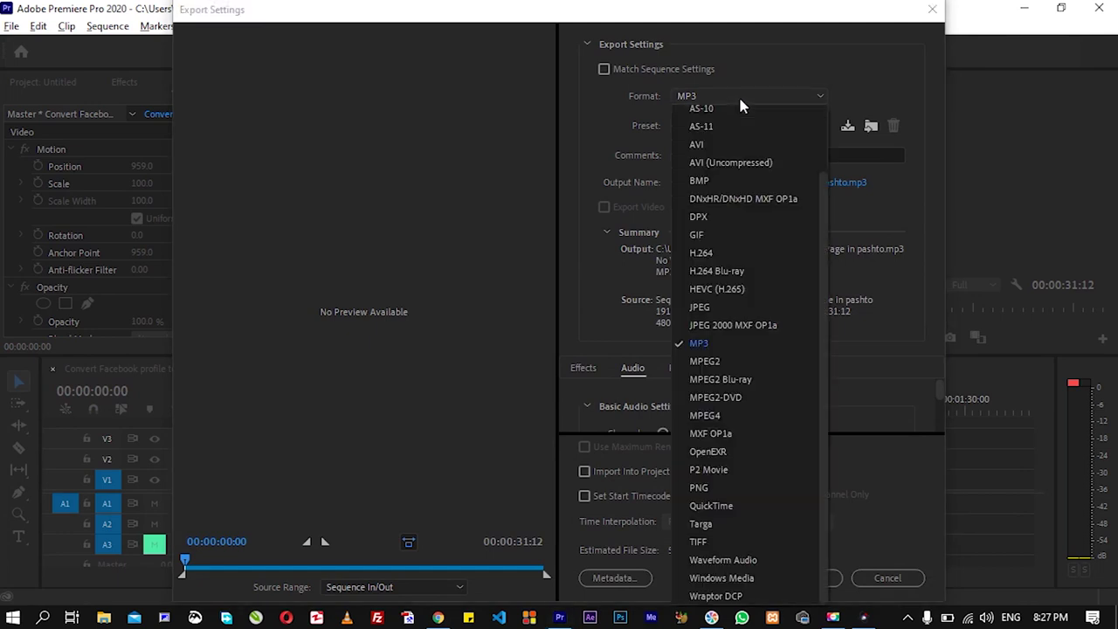
pyautogui.scroll(2, 734, 262)
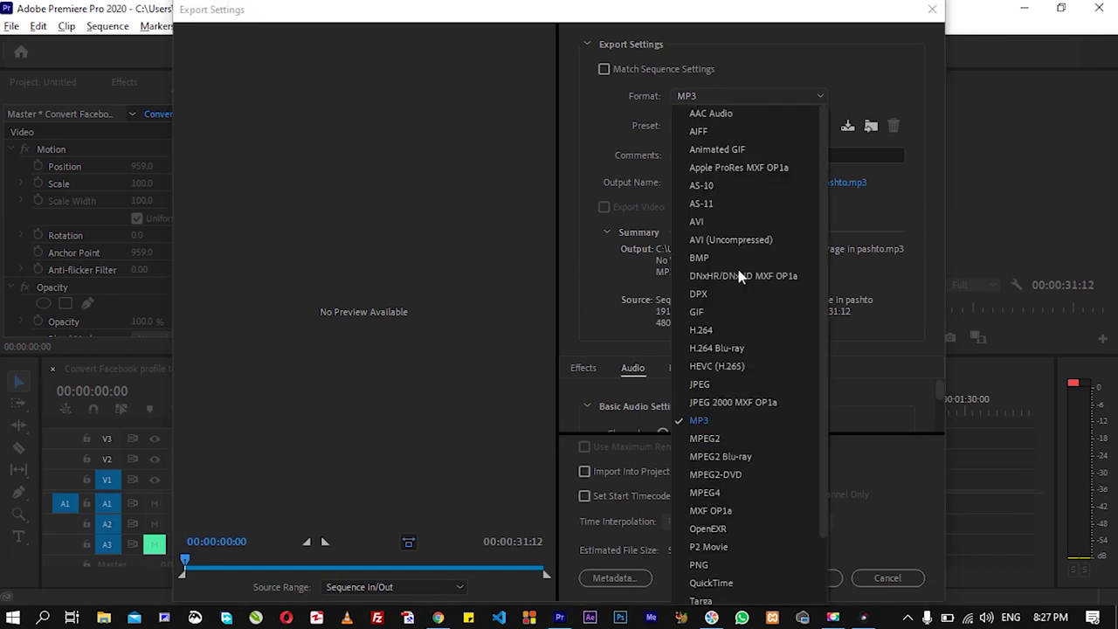
pyautogui.click(716, 332)
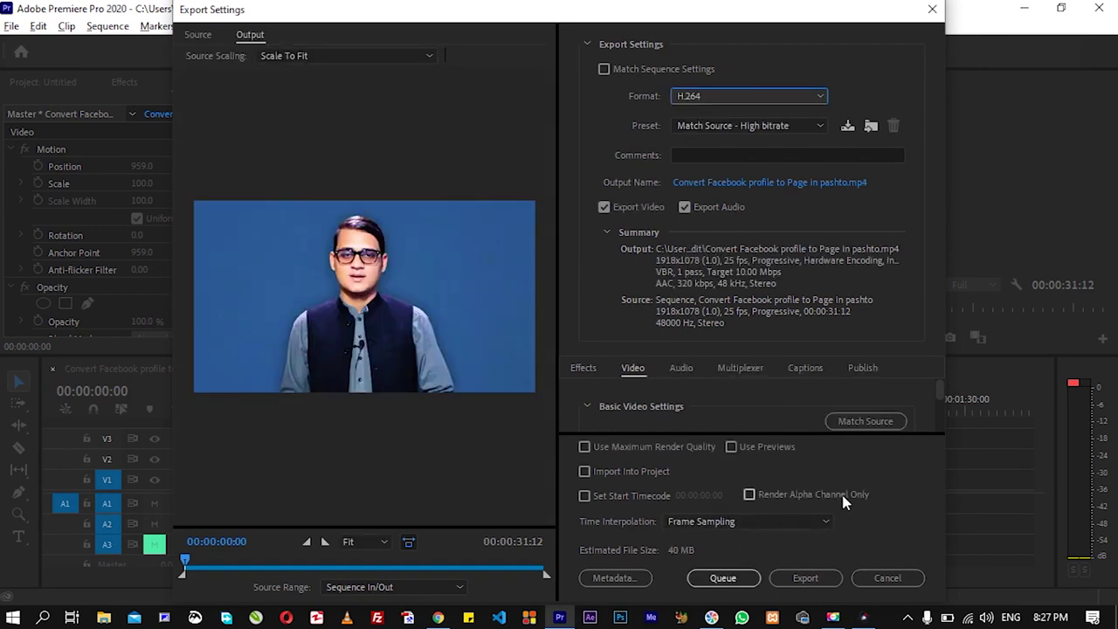
# Create a folder named New on the Desktop and open it as the export location.
pyautogui.click(729, 181)
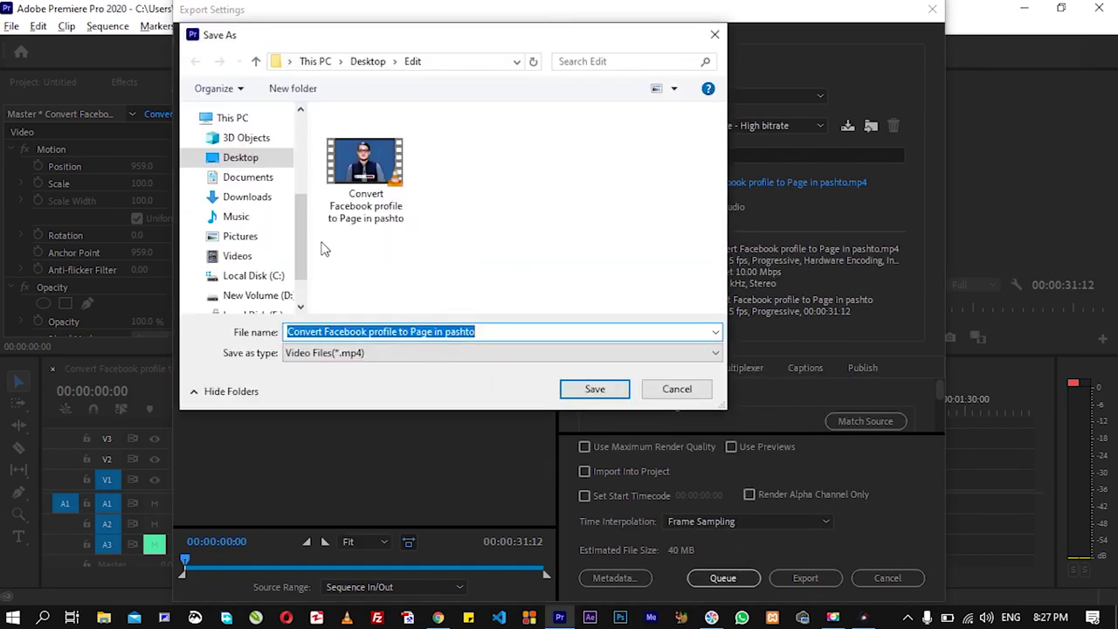
pyautogui.click(234, 159)
pyautogui.click(293, 88)
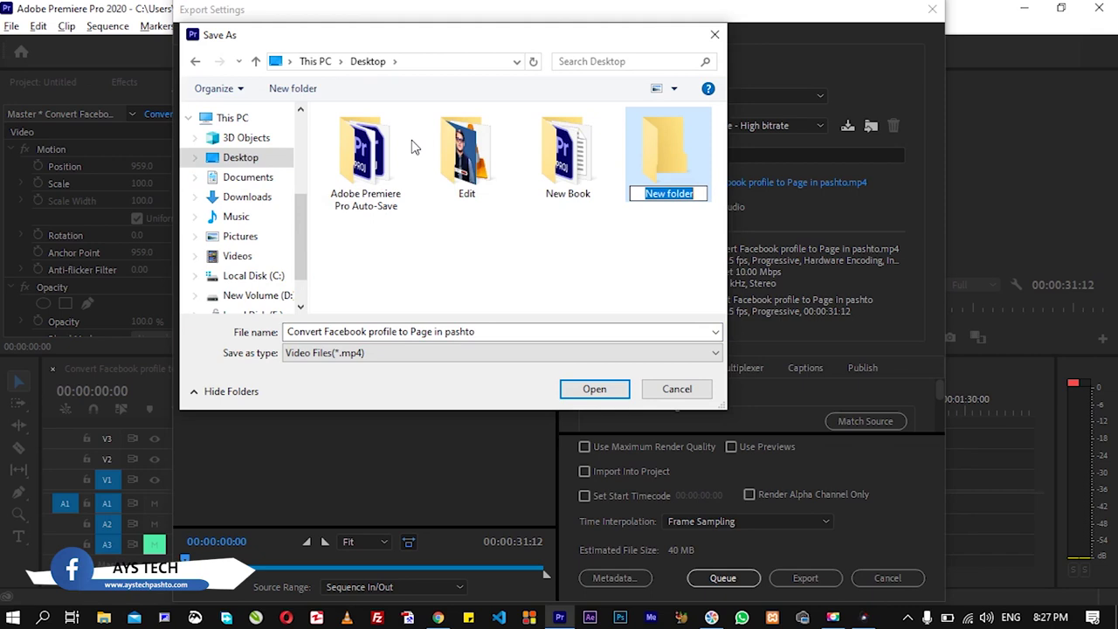
pyautogui.write('nEW')
pyautogui.press('BackSpace')
pyautogui.press('BackSpace')
pyautogui.press('BackSpace')
pyautogui.write('New')
pyautogui.press('Return')
pyautogui.press('Return')
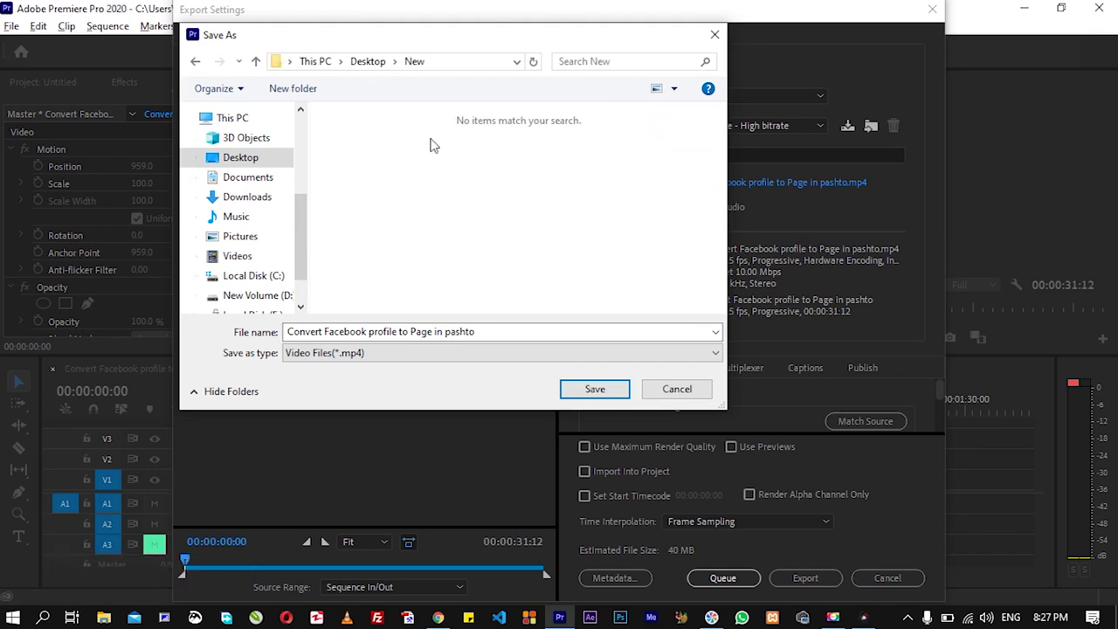
# Name the output file Orignal and export the video as MP4 into the New folder.
pyautogui.press('Tab')
pyautogui.write('O')
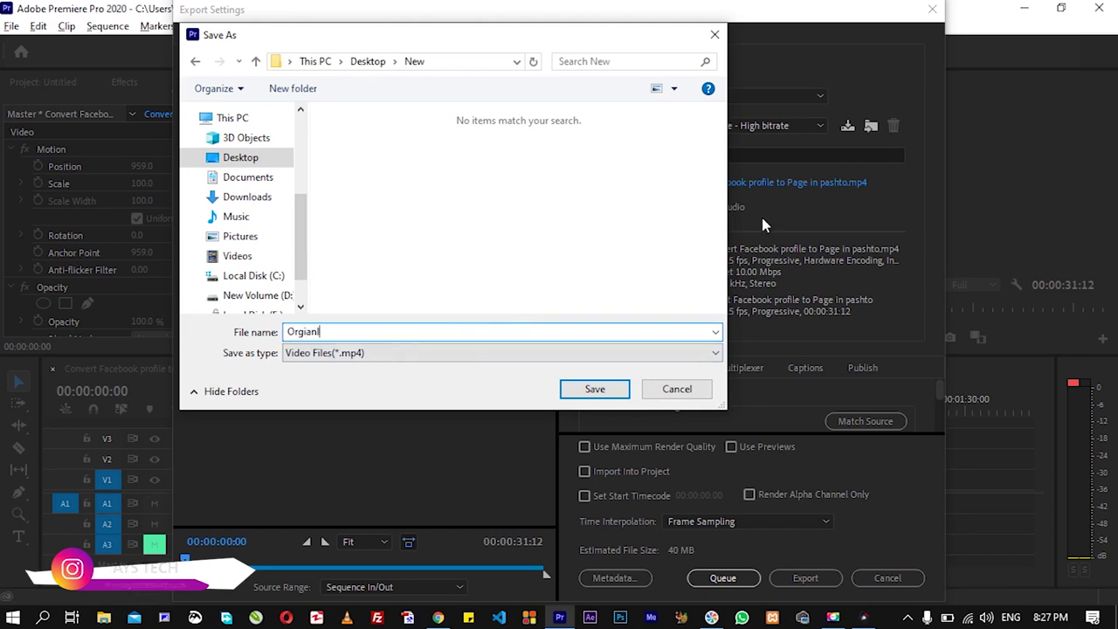
pyautogui.press('BackSpace')
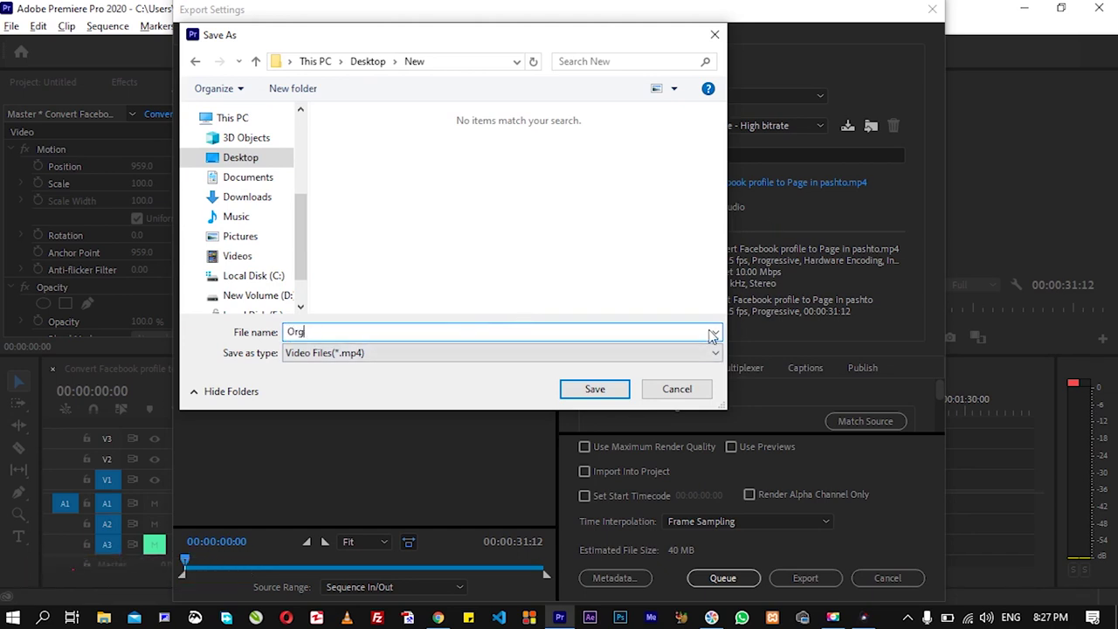
pyautogui.write('i')
pyautogui.press('BackSpace')
pyautogui.press('BackSpace')
pyautogui.write('ignal')
pyautogui.press('Return')
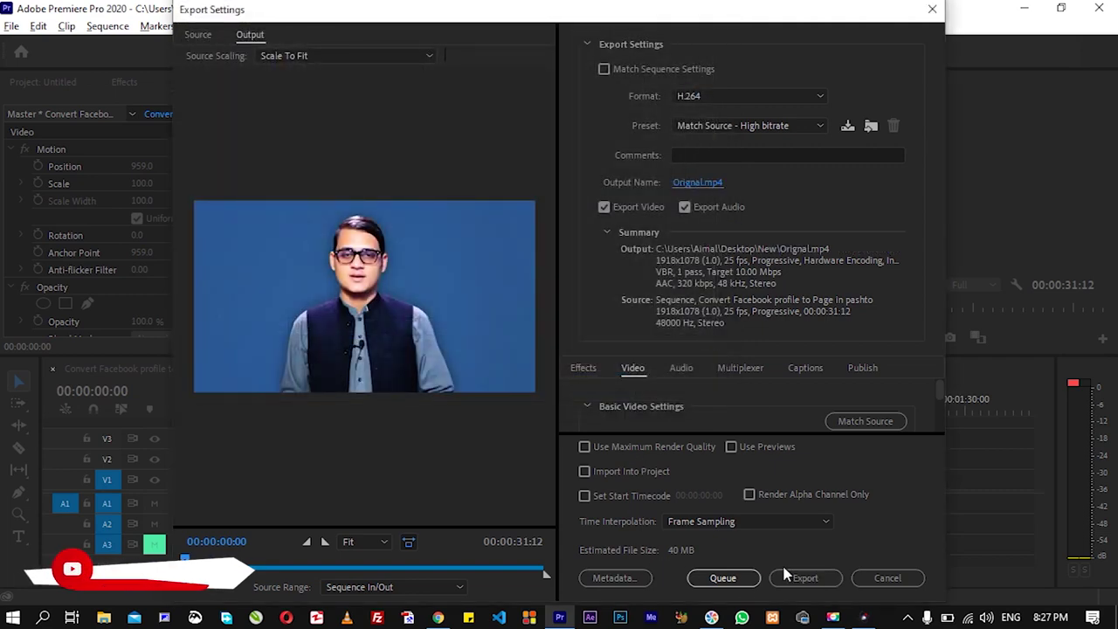
pyautogui.click(802, 577)
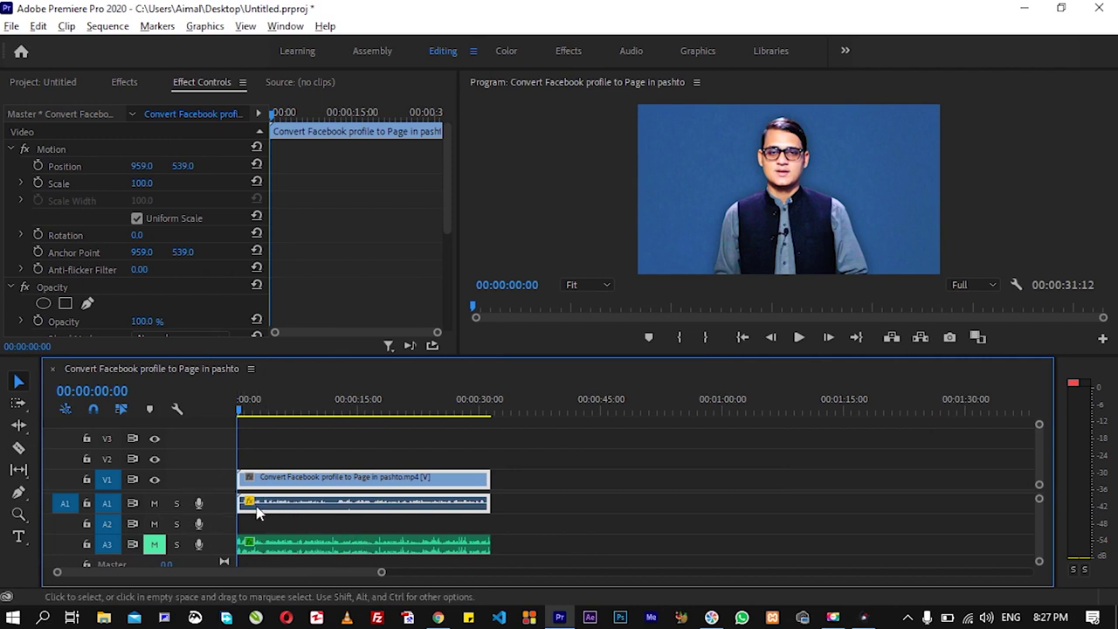
# Mute audio track A1, unmute A3, and set the sequence's export format to MP3.
pyautogui.click(154, 503)
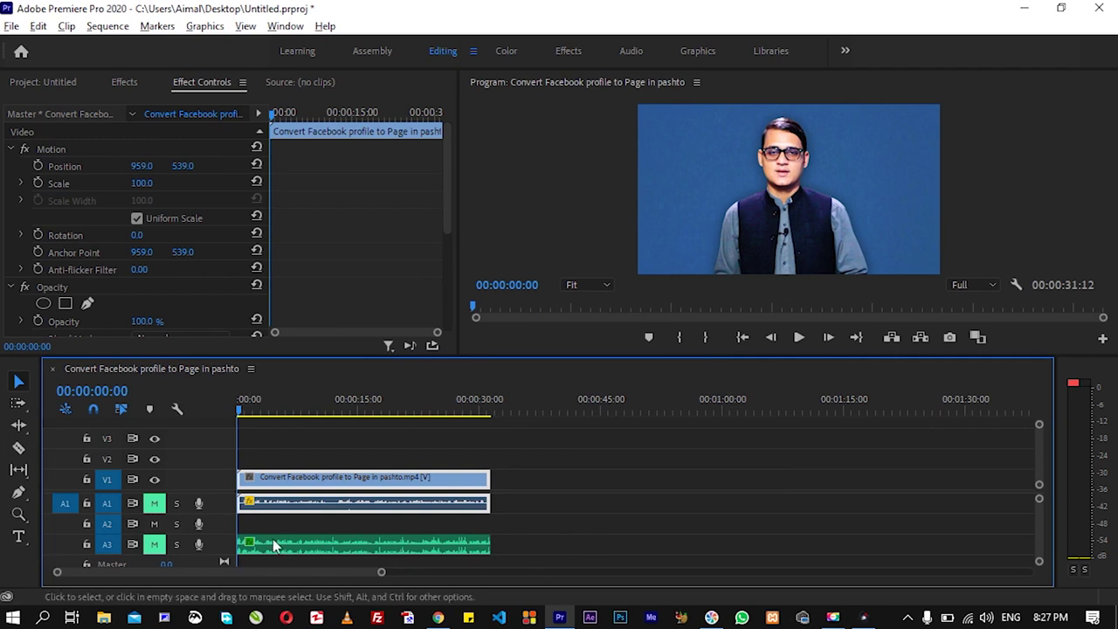
pyautogui.click(154, 544)
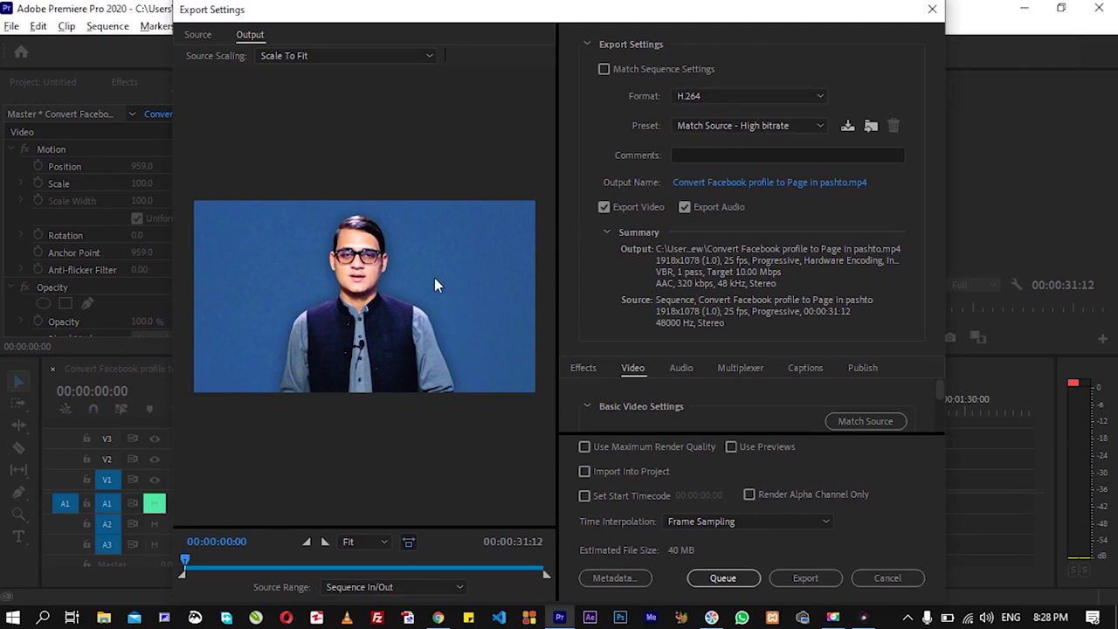
pyautogui.click(800, 98)
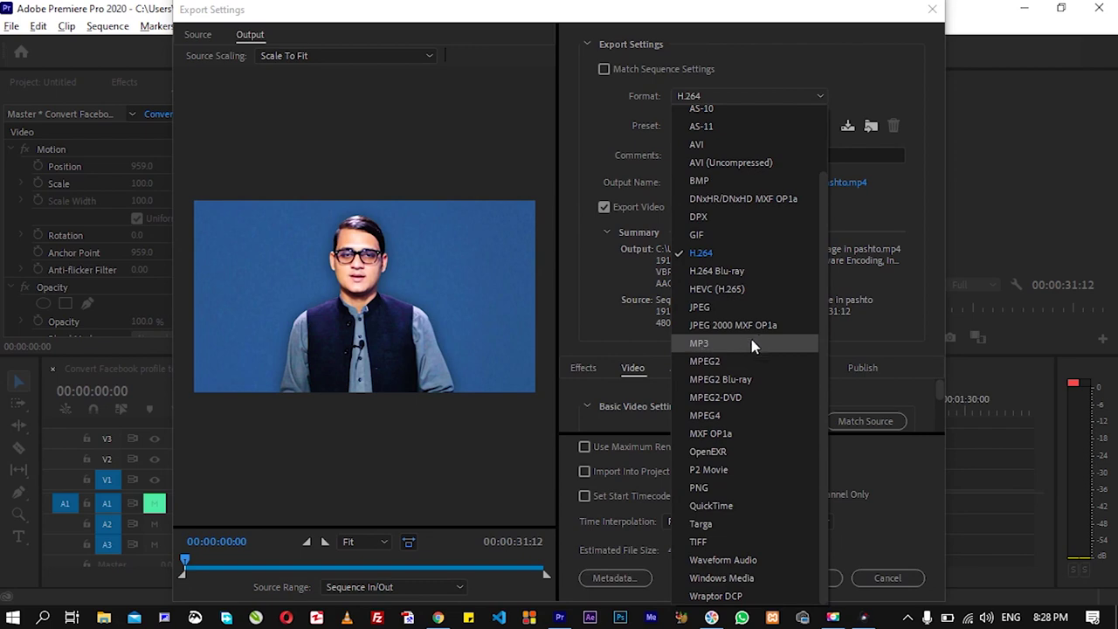
pyautogui.click(705, 343)
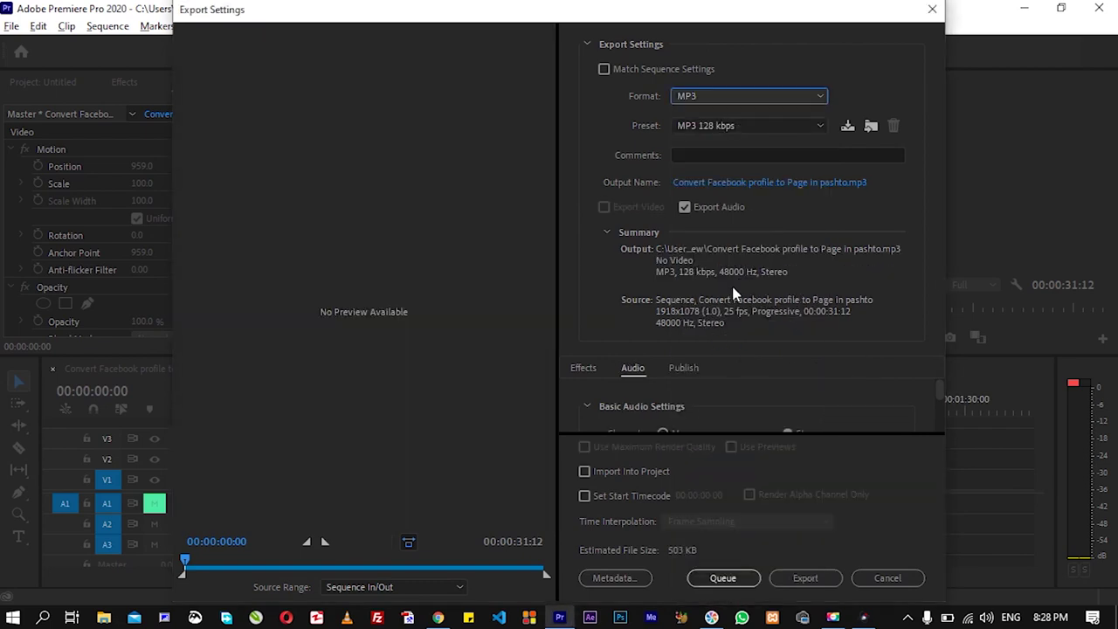
# Name the output file My Sound and export the audio into the New folder.
pyautogui.click(791, 181)
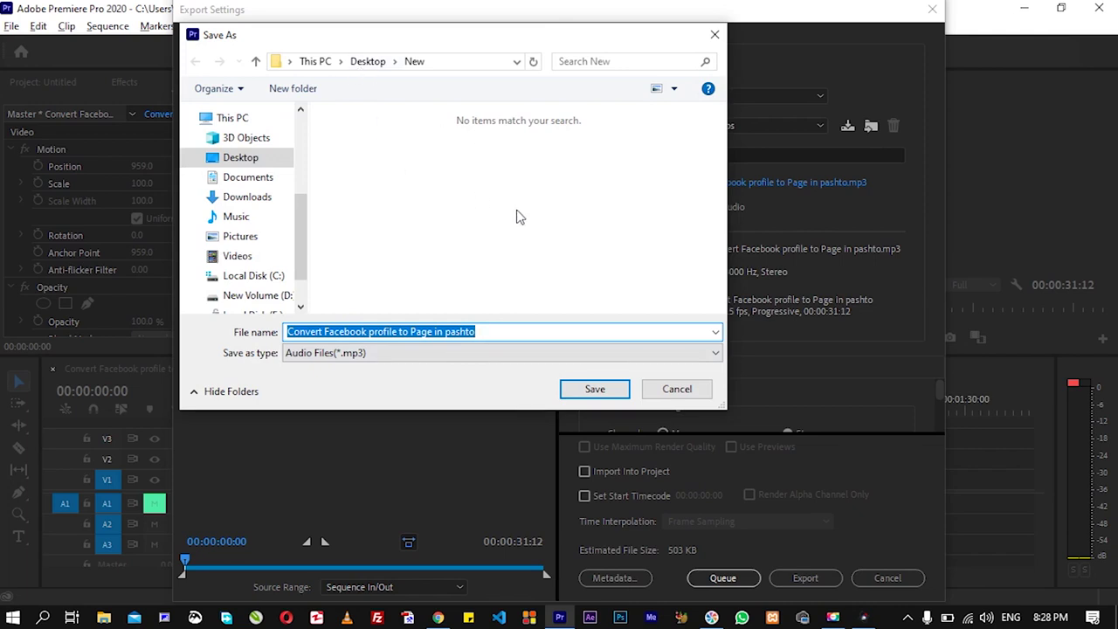
pyautogui.write('My Sound')
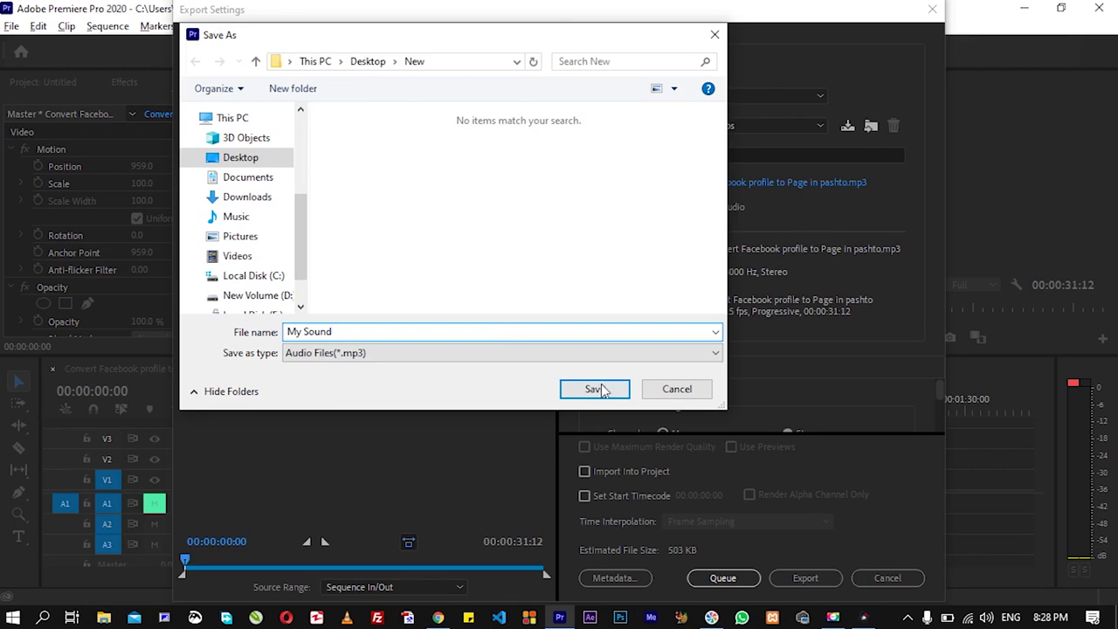
pyautogui.click(595, 389)
pyautogui.click(804, 580)
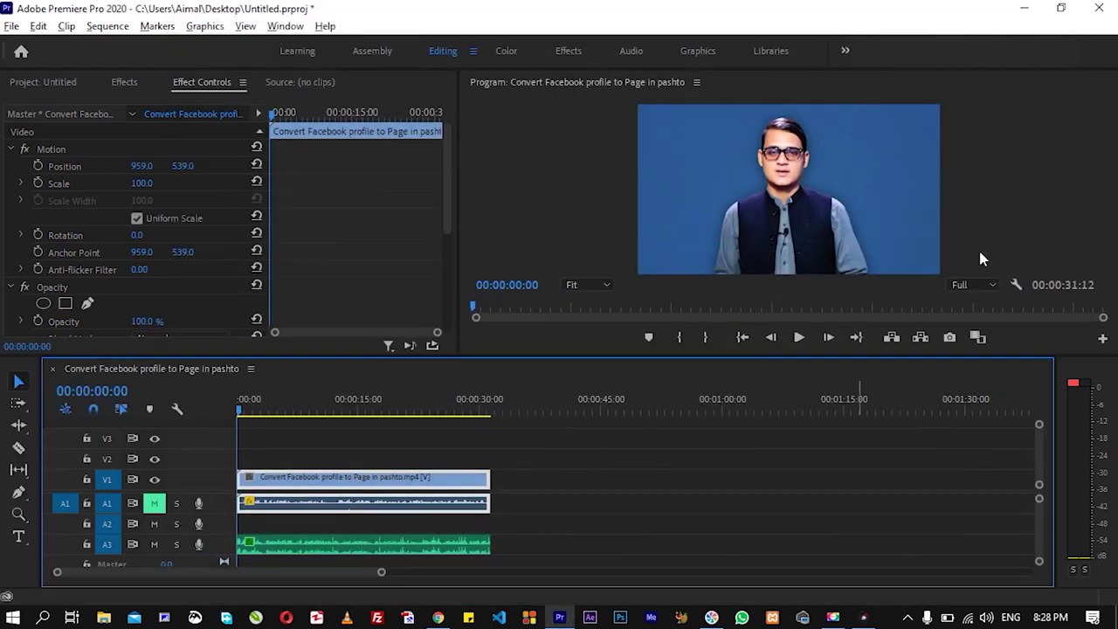
# Switch to the desktop, open the New folder and display its exported files as extra large icons.
pyautogui.click(1025, 10)
pyautogui.moveTo(13, 292); pyautogui.dragTo(757, 244)
pyautogui.doubleClick(759, 234)
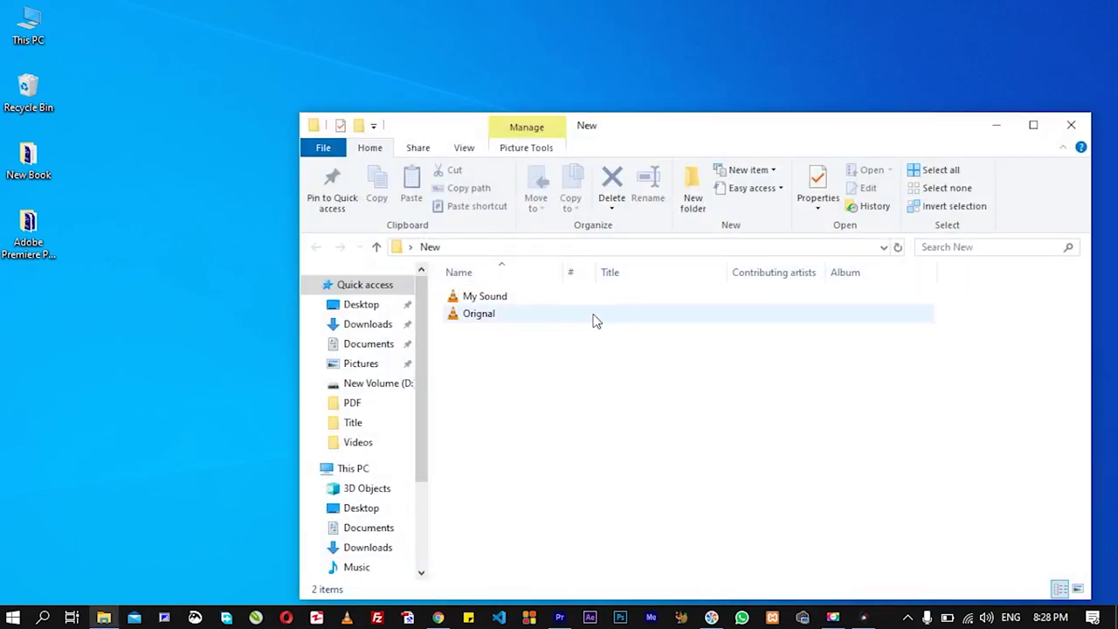
pyautogui.hotkey('ctrl', 'shift', '2')
pyautogui.keyDown('ctrl'); pyautogui.scroll(1, 595, 321); pyautogui.keyUp('ctrl')
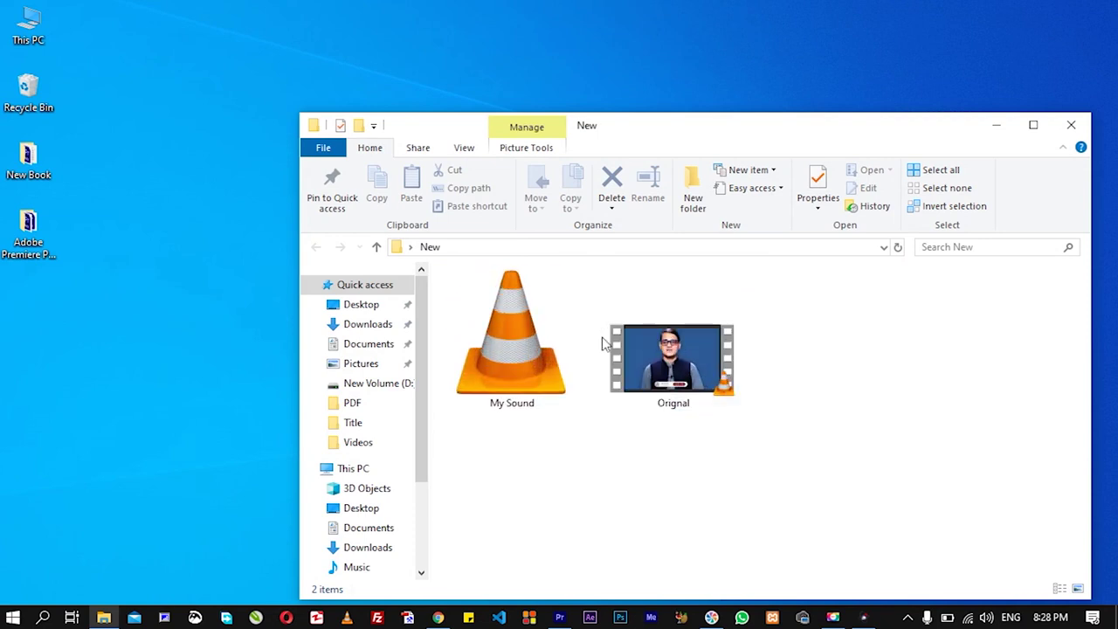
pyautogui.click(696, 373)
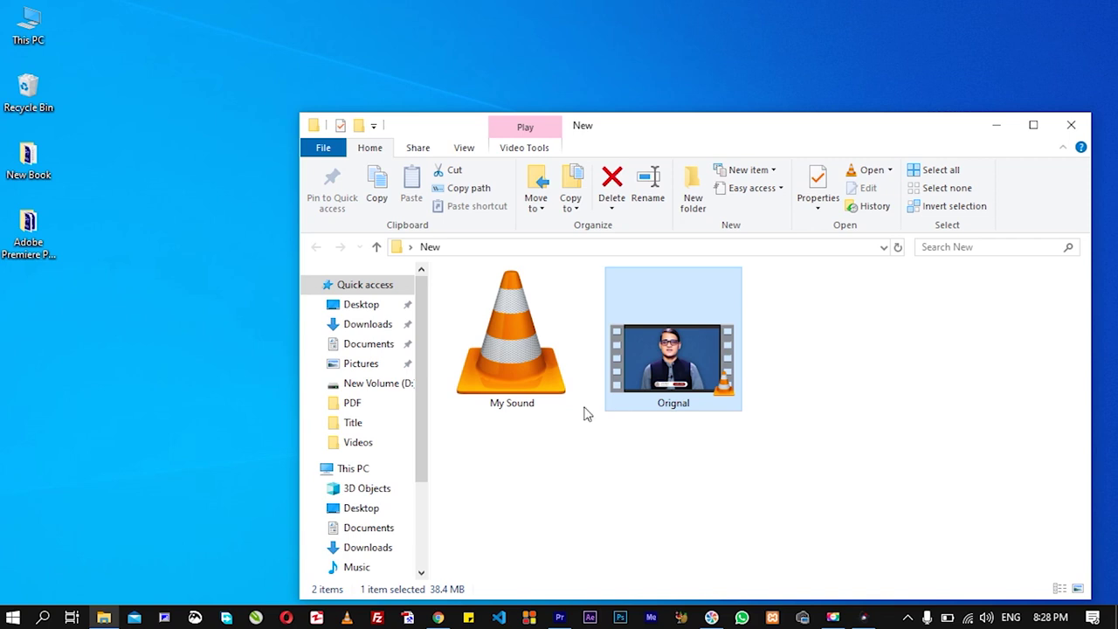
pyautogui.moveTo(525, 327)
pyautogui.moveTo(669, 102); pyautogui.dragTo(568, 56)
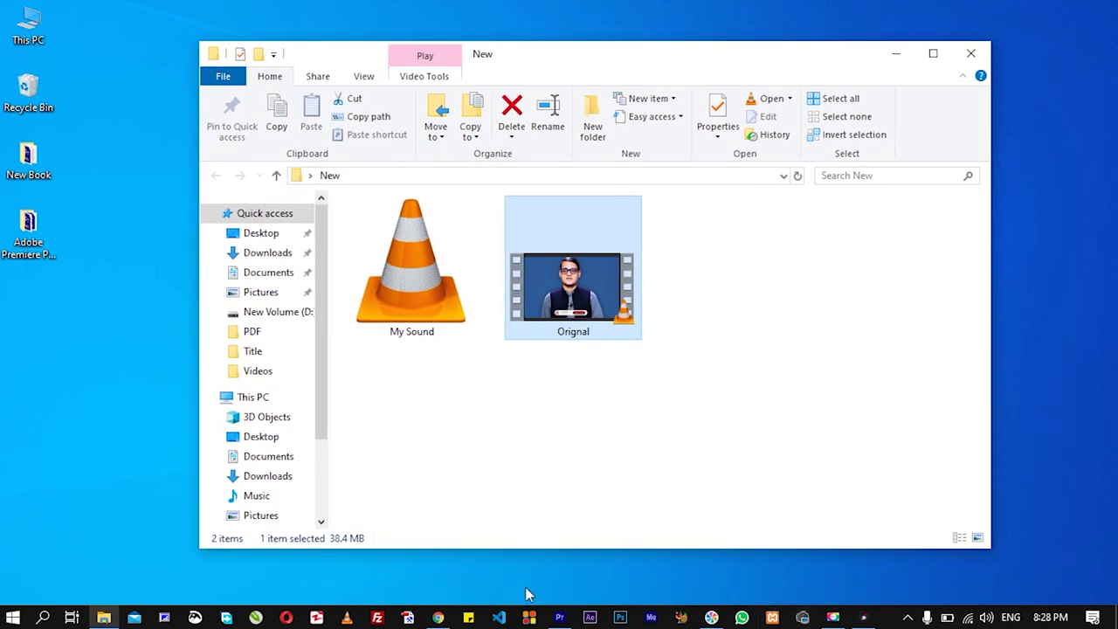
# Switch to MKVToolNix GUI and add Orignal.mp4 from the New folder as a source file.
pyautogui.click(865, 618)
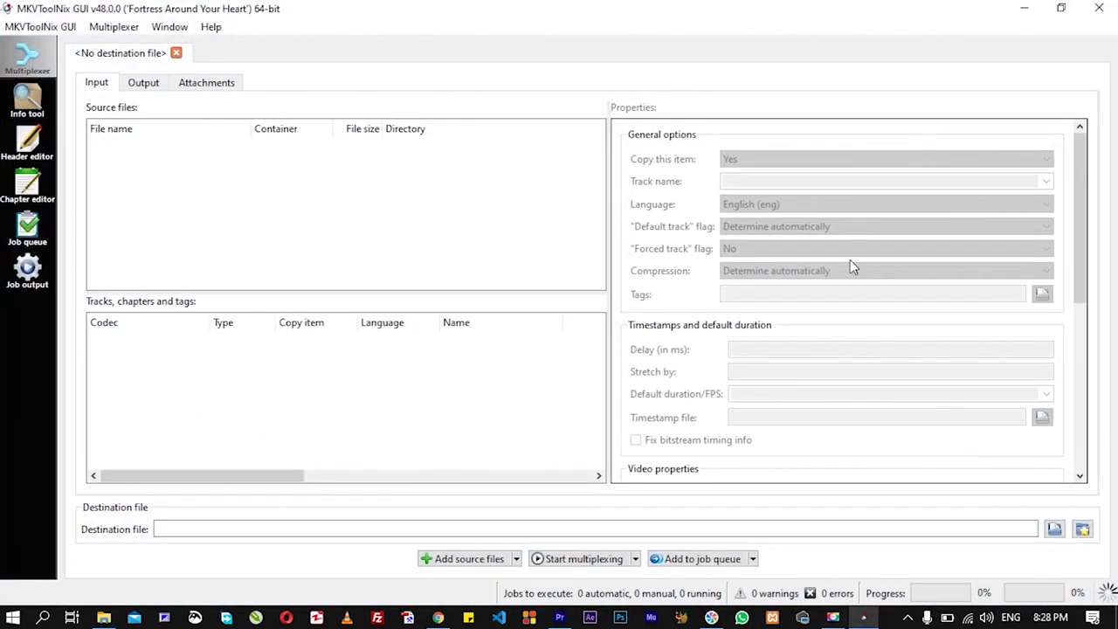
pyautogui.click(1023, 11)
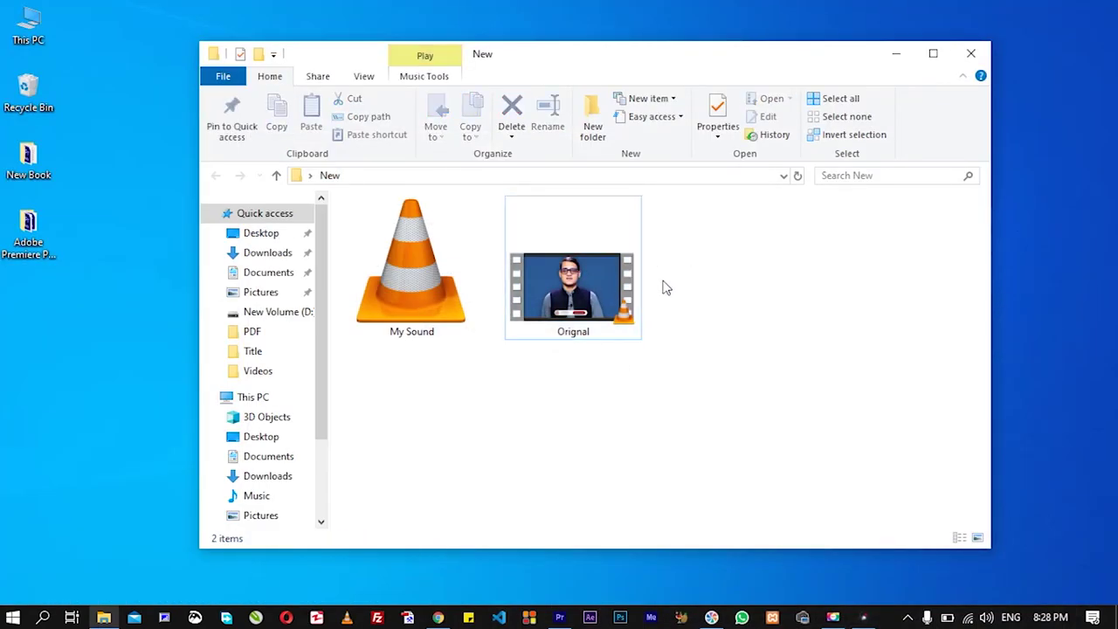
pyautogui.moveTo(559, 288); pyautogui.dragTo(294, 219)
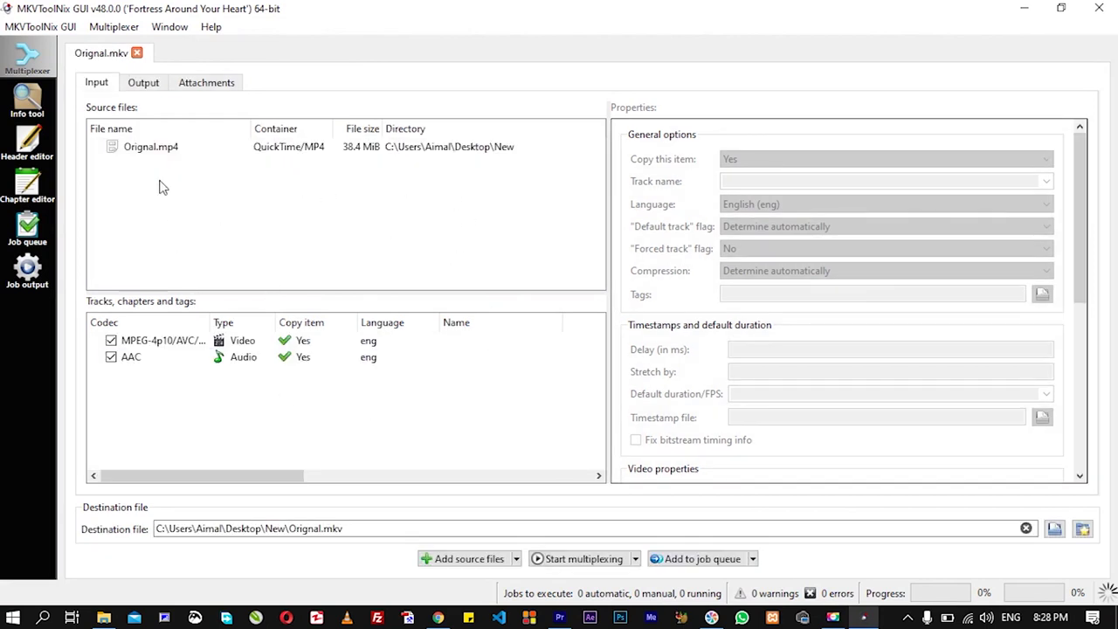
pyautogui.click(245, 358)
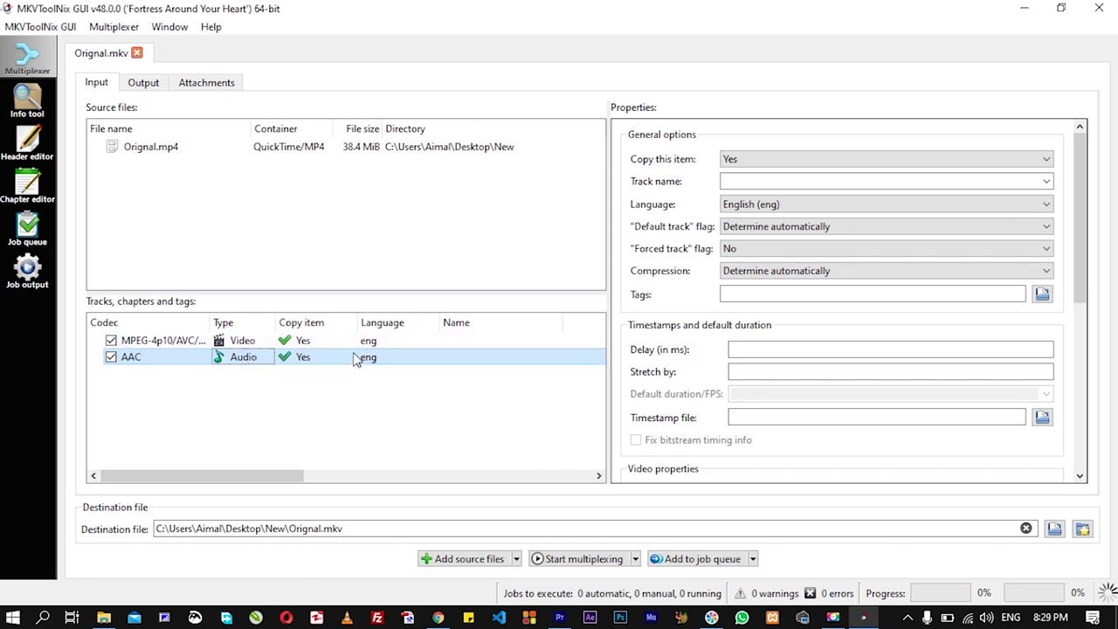
pyautogui.click(821, 208)
pyautogui.scroll(-5, 818, 305)
pyautogui.scroll(-6, 818, 305)
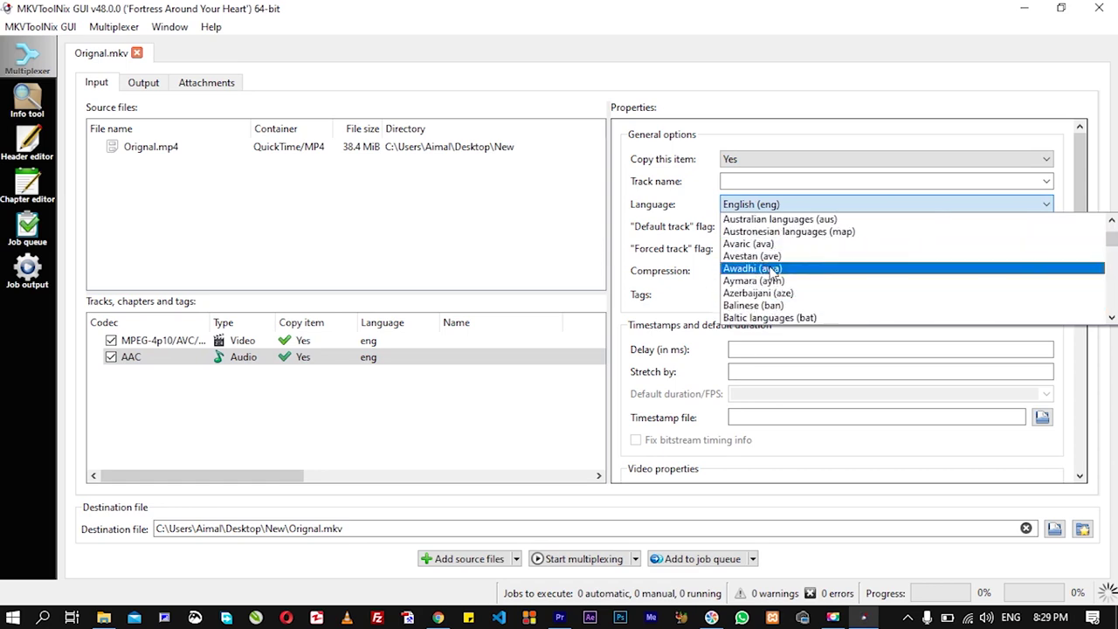
pyautogui.click(517, 425)
pyautogui.click(514, 422)
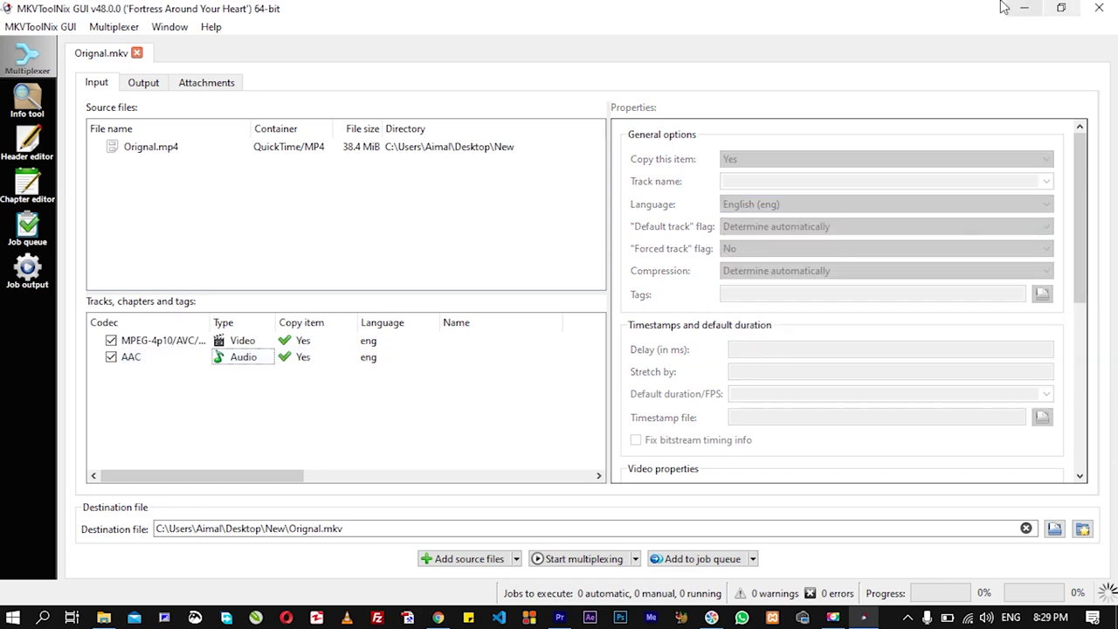
# Add My Sound.mp3 from the New folder as a new source file to the current multiplex settings.
pyautogui.click(1027, 16)
pyautogui.click(420, 272)
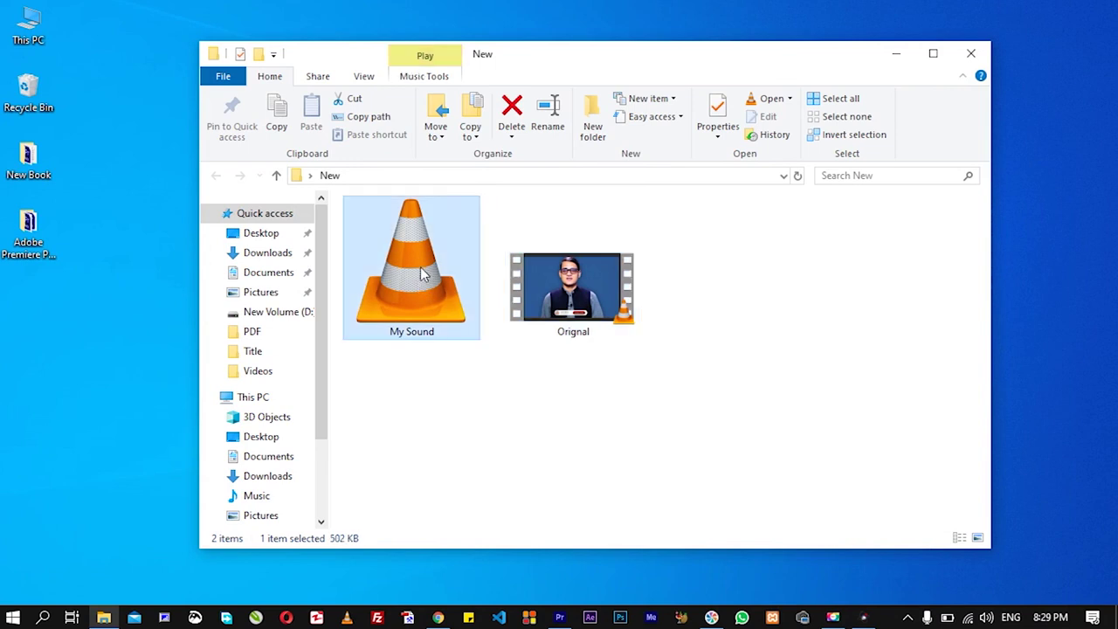
pyautogui.moveTo(420, 273); pyautogui.dragTo(349, 434)
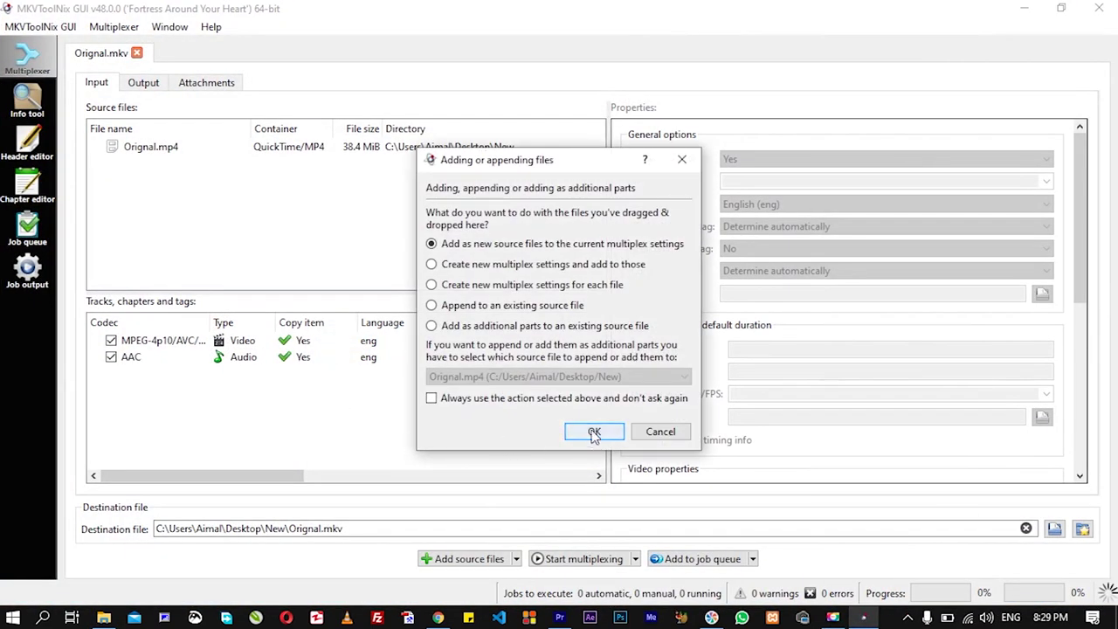
pyautogui.click(592, 431)
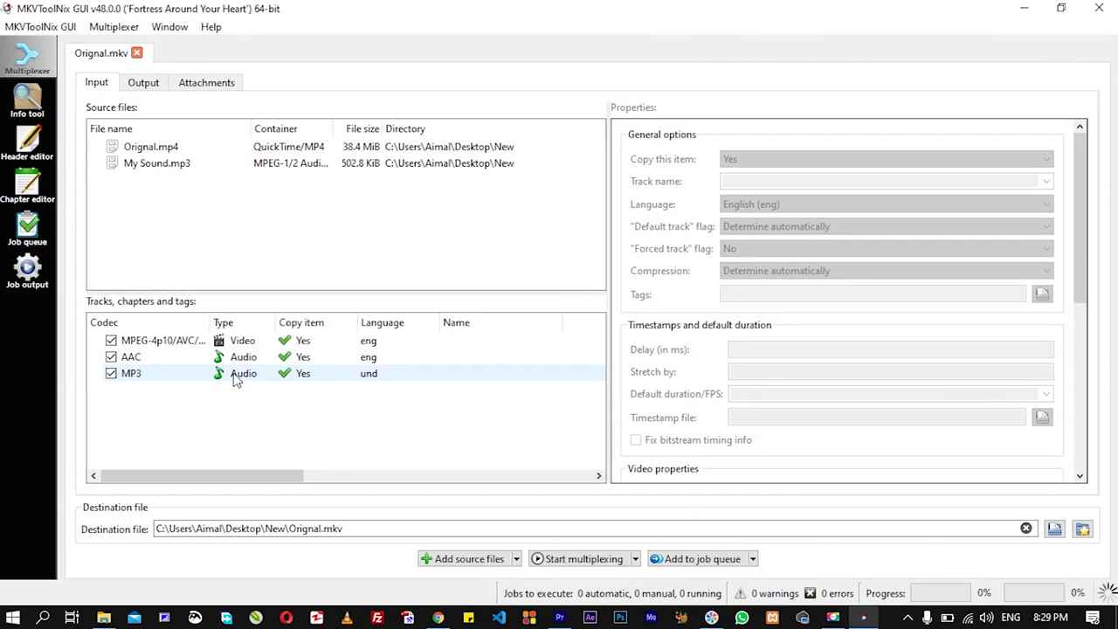
# Set the language of the MP3 audio track to Pushto; Pashto (pus).
pyautogui.click(235, 377)
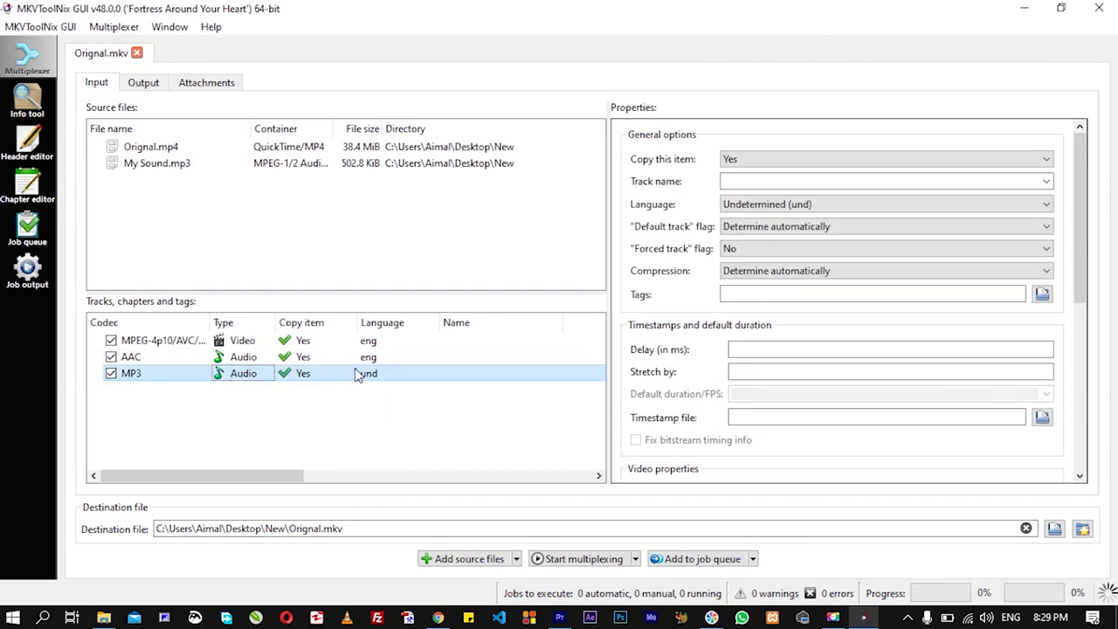
pyautogui.click(822, 204)
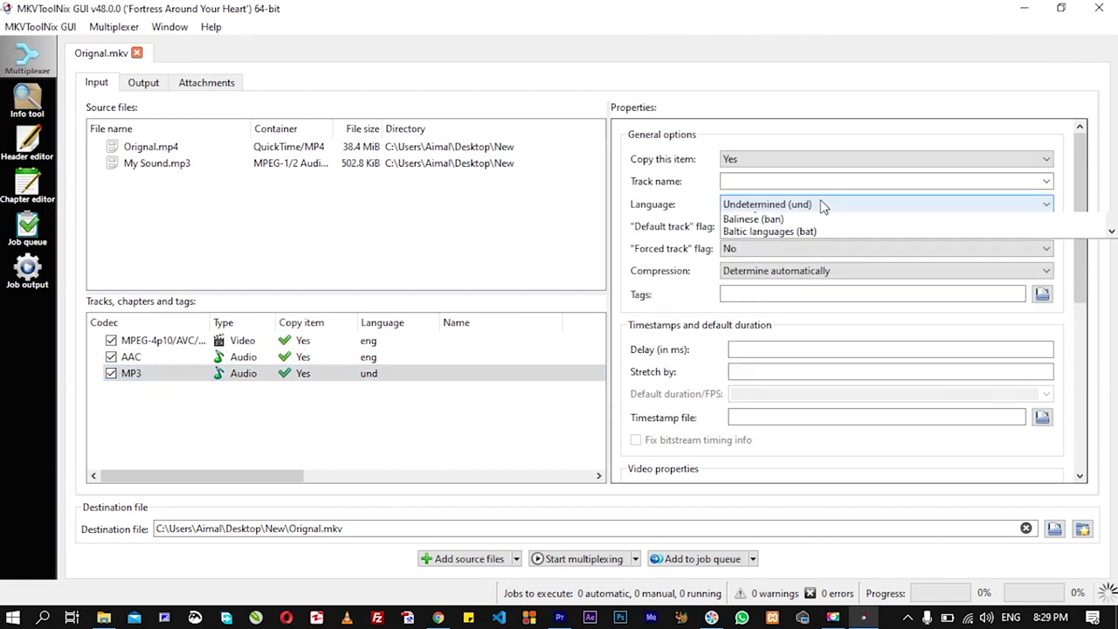
pyautogui.scroll(-20, 777, 288)
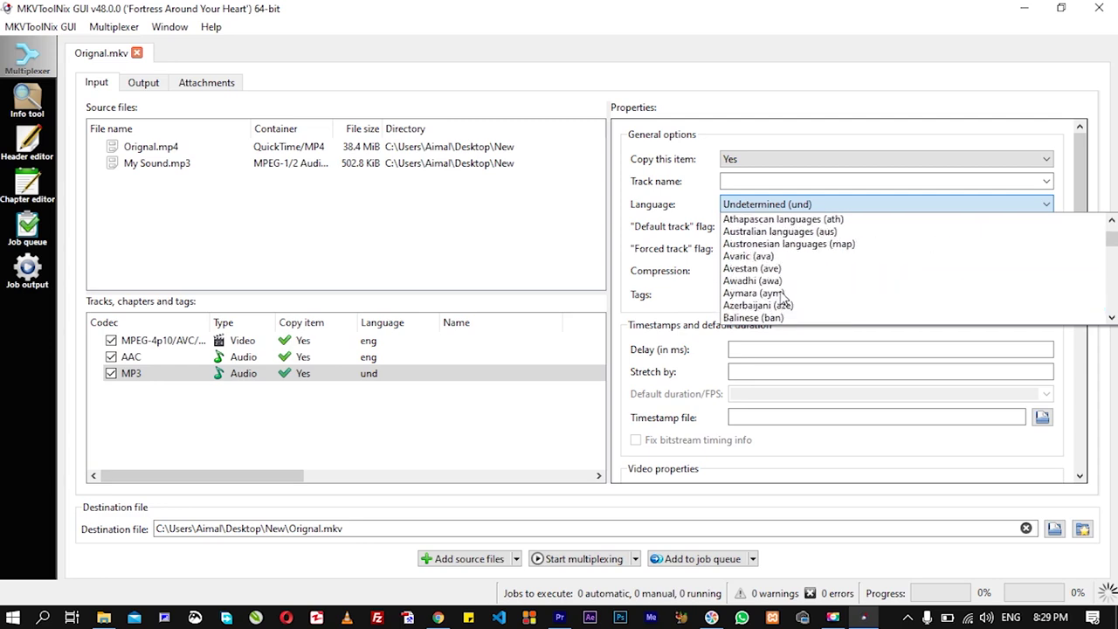
pyautogui.scroll(-20, 788, 298)
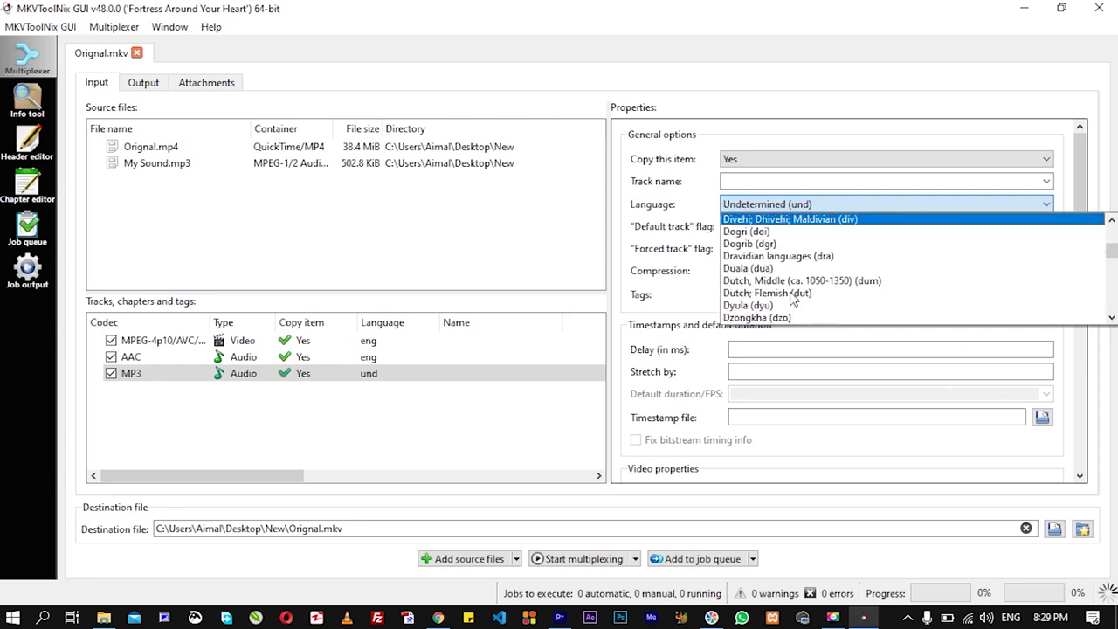
pyautogui.scroll(-20, 790, 299)
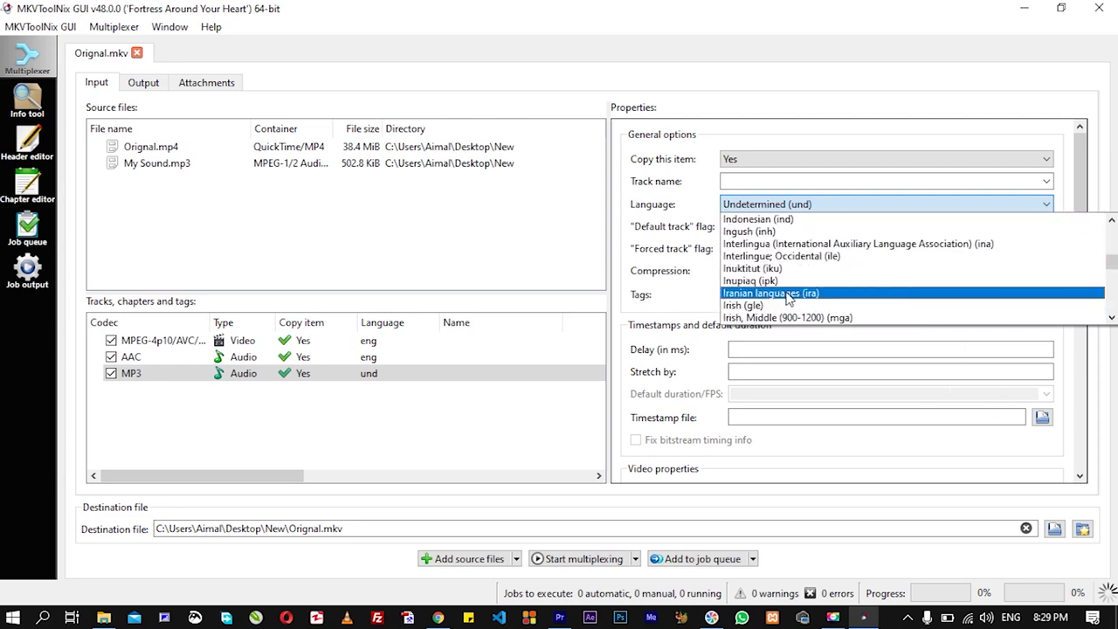
pyautogui.scroll(-20, 789, 299)
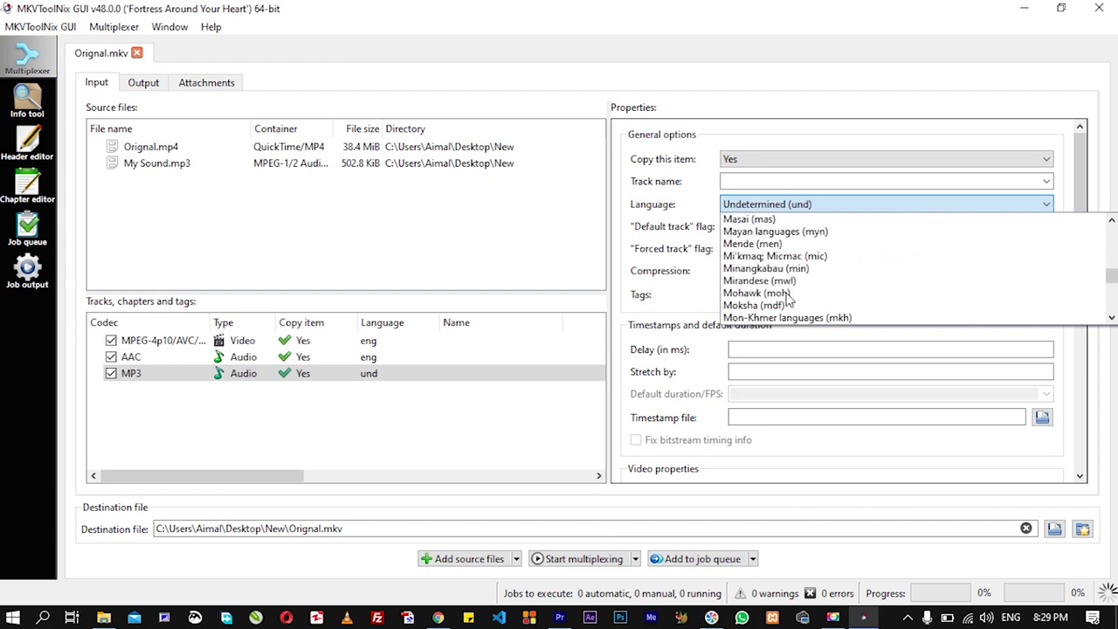
pyautogui.write('pali')
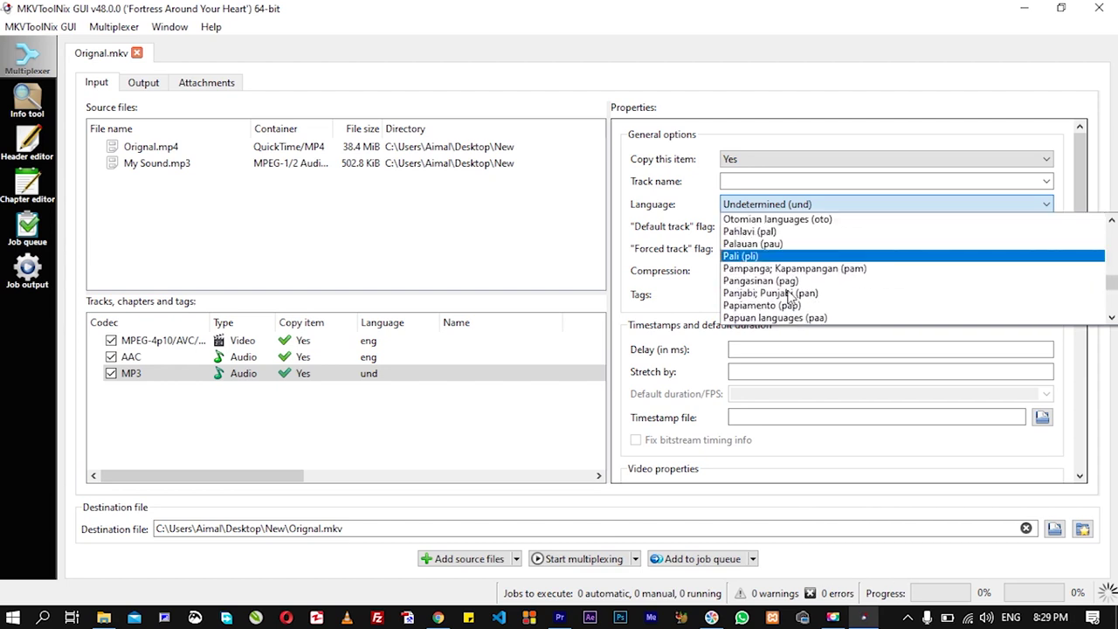
pyautogui.scroll(-5, 789, 297)
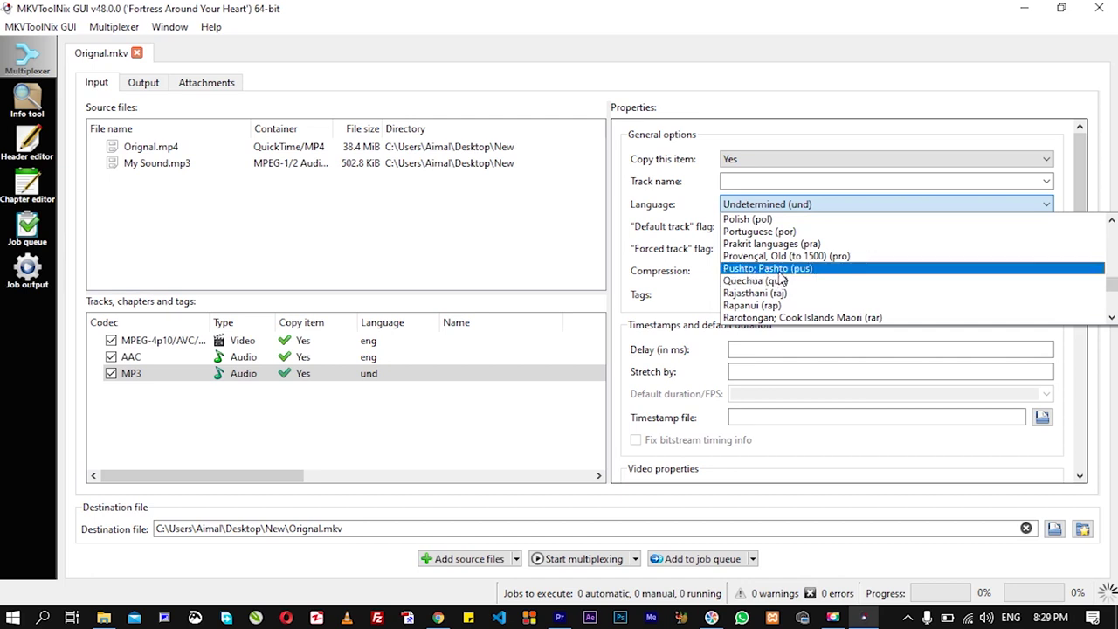
pyautogui.click(768, 269)
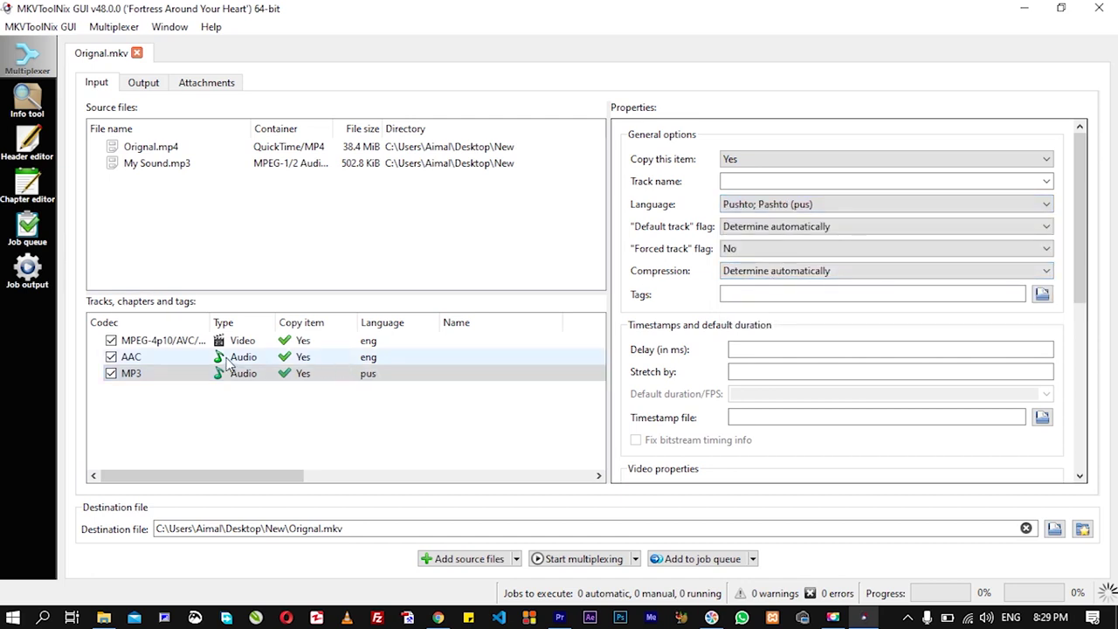
# Set the language of the AAC audio track to Quechua (que).
pyautogui.click(366, 365)
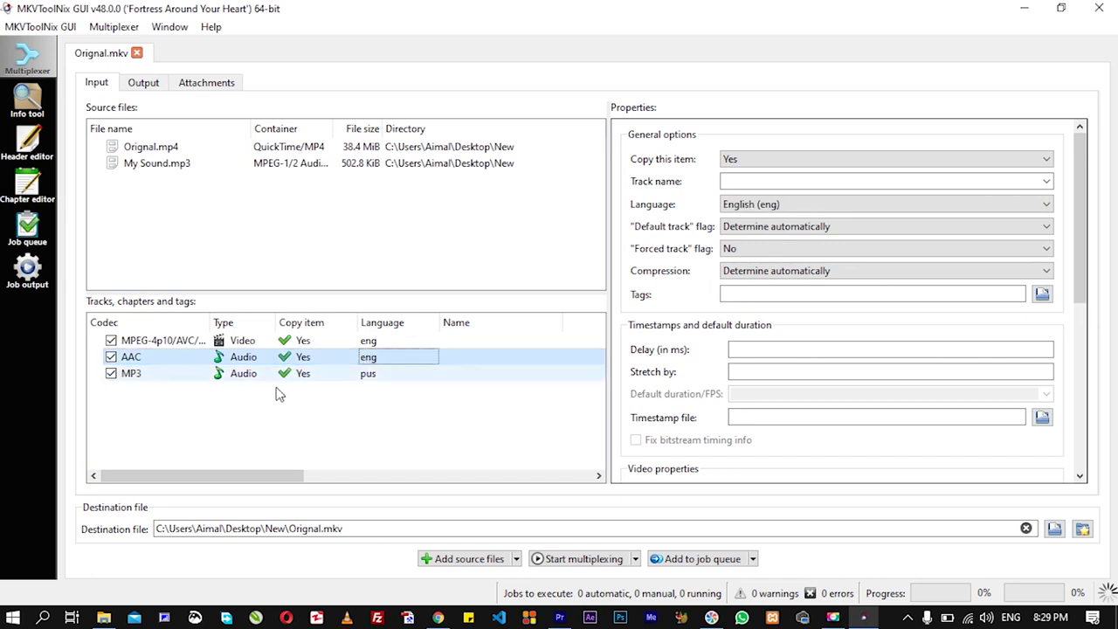
pyautogui.click(367, 367)
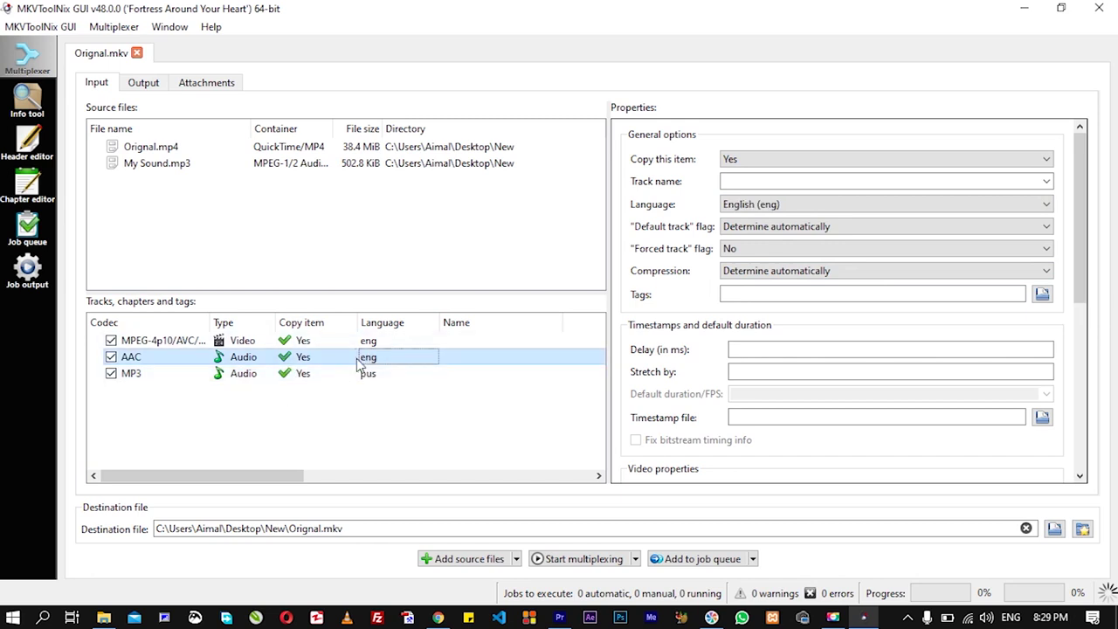
pyautogui.click(811, 206)
pyautogui.scroll(-20, 824, 287)
pyautogui.scroll(-20, 825, 288)
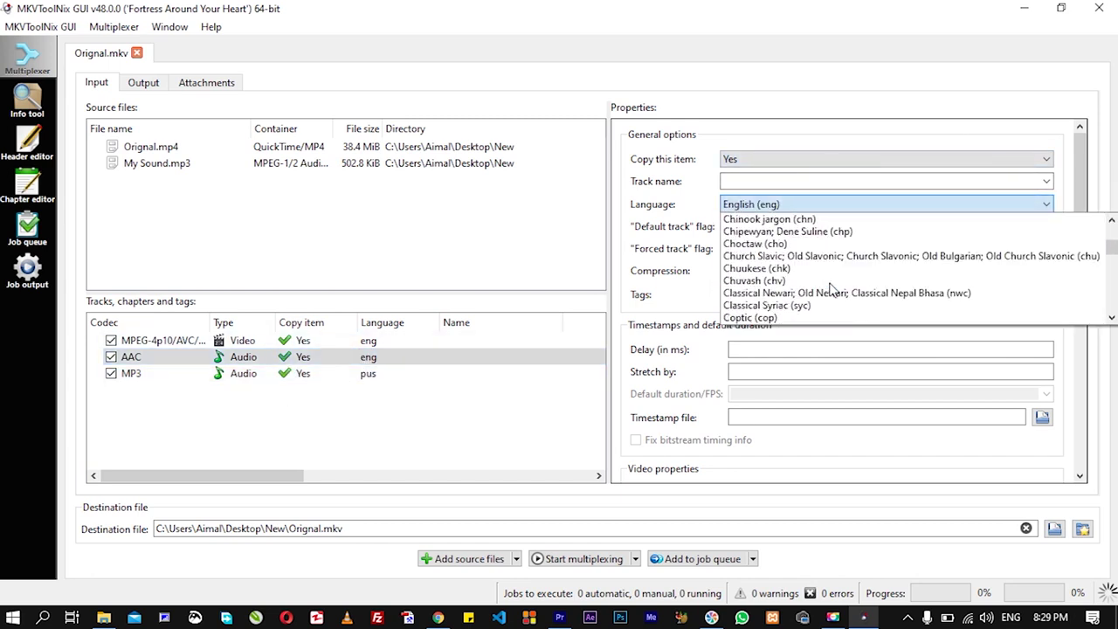
pyautogui.scroll(-20, 834, 287)
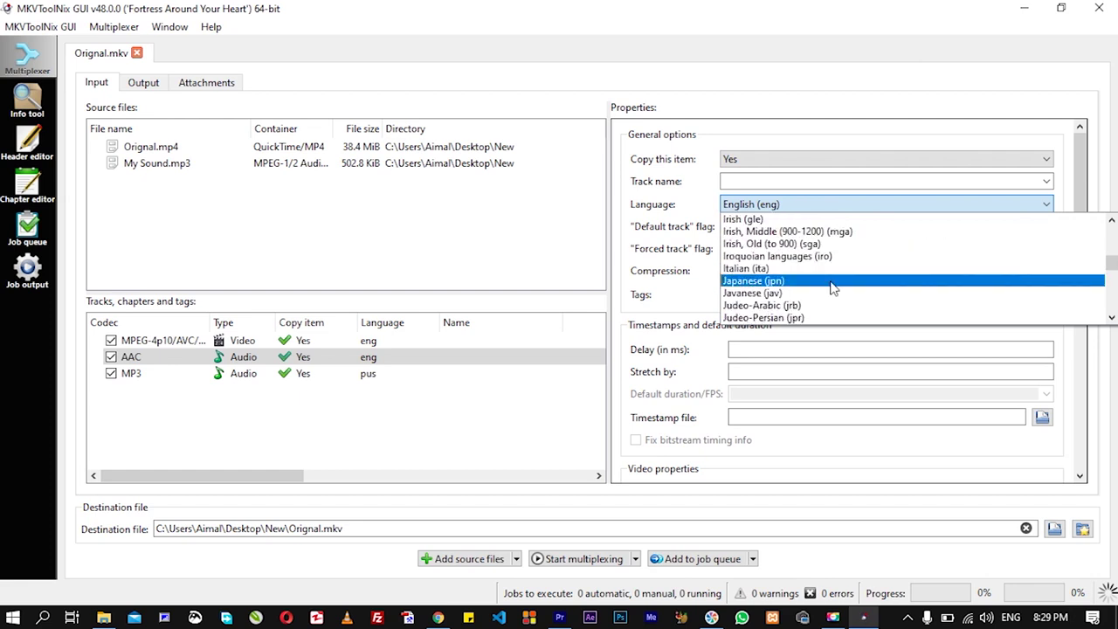
pyautogui.scroll(-20, 829, 287)
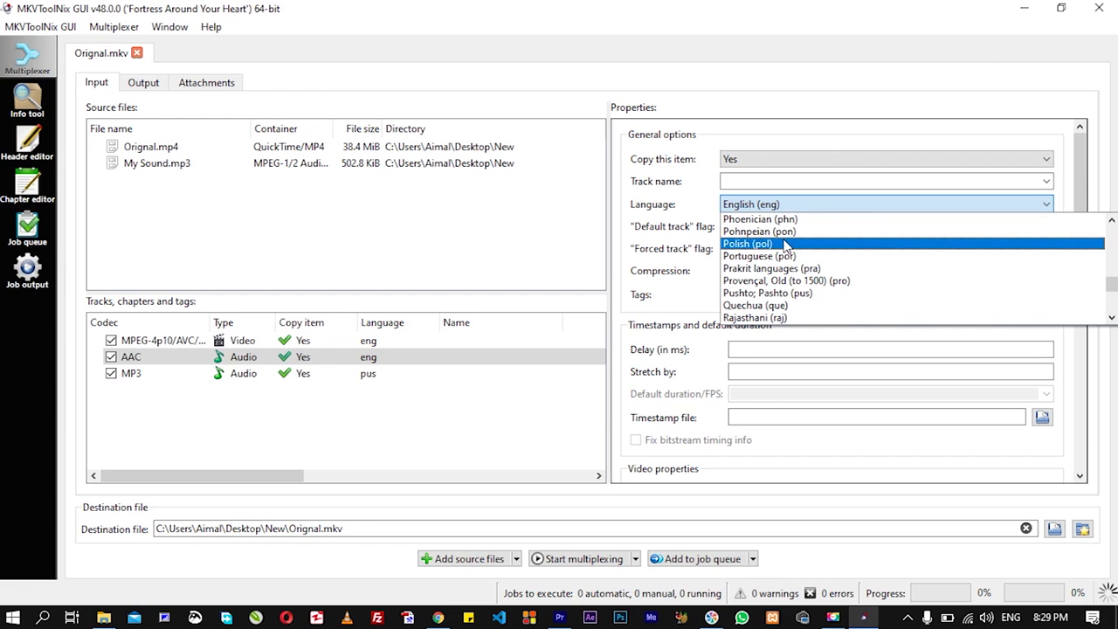
pyautogui.scroll(-1, 802, 288)
pyautogui.click(780, 293)
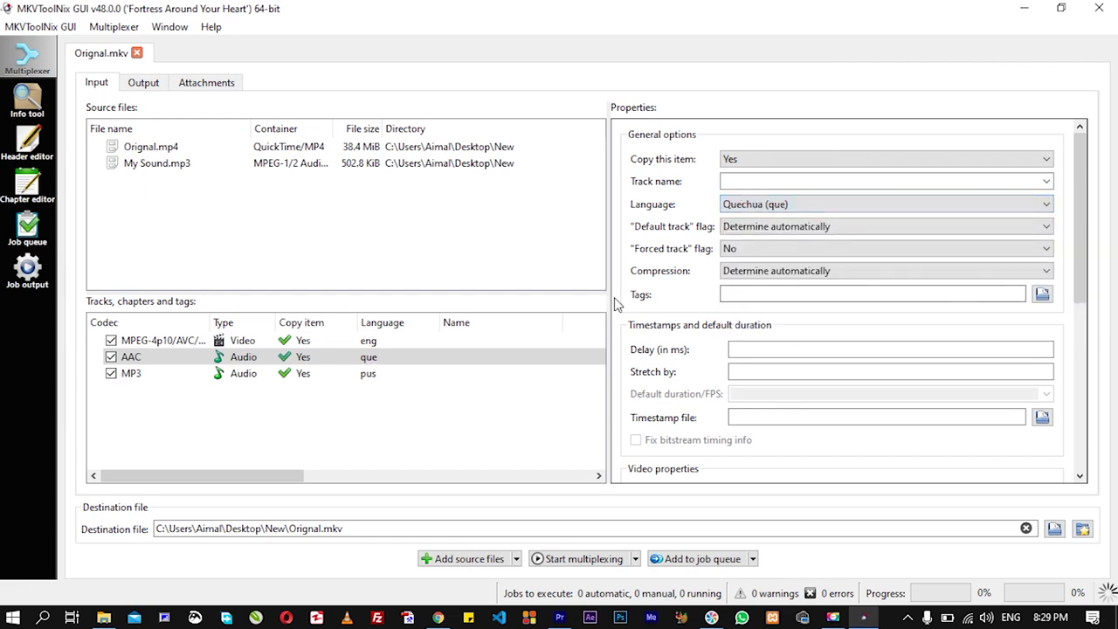
# Set the AAC audio track's language to Pushto; Pashto (pus) and the MP3 audio track's language to Persian (per).
pyautogui.click(758, 208)
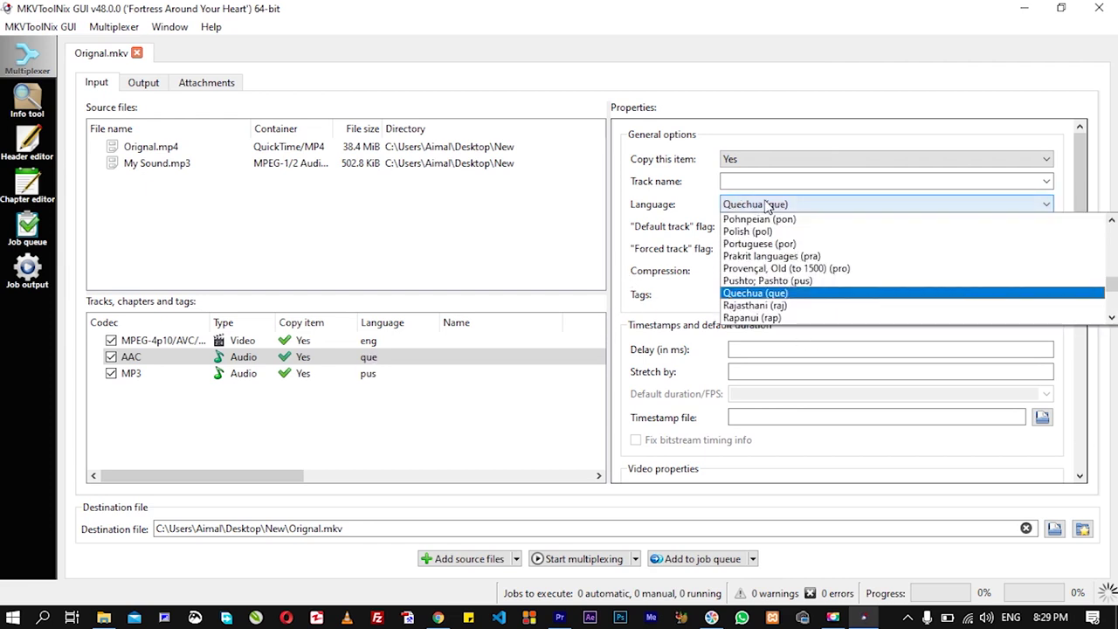
pyautogui.click(762, 281)
pyautogui.click(238, 374)
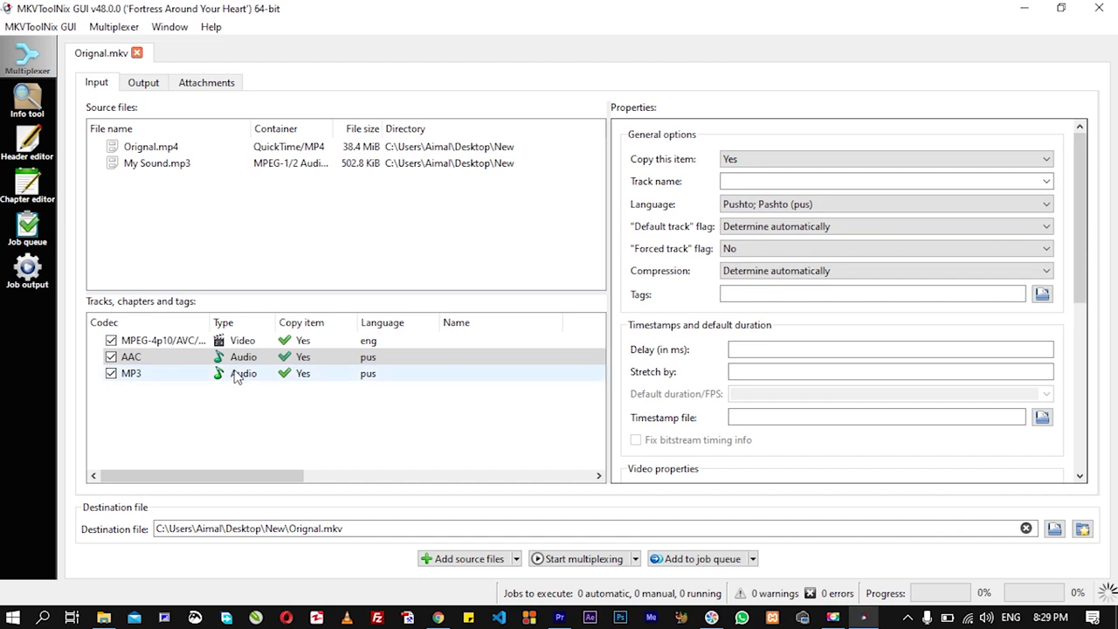
pyautogui.click(860, 204)
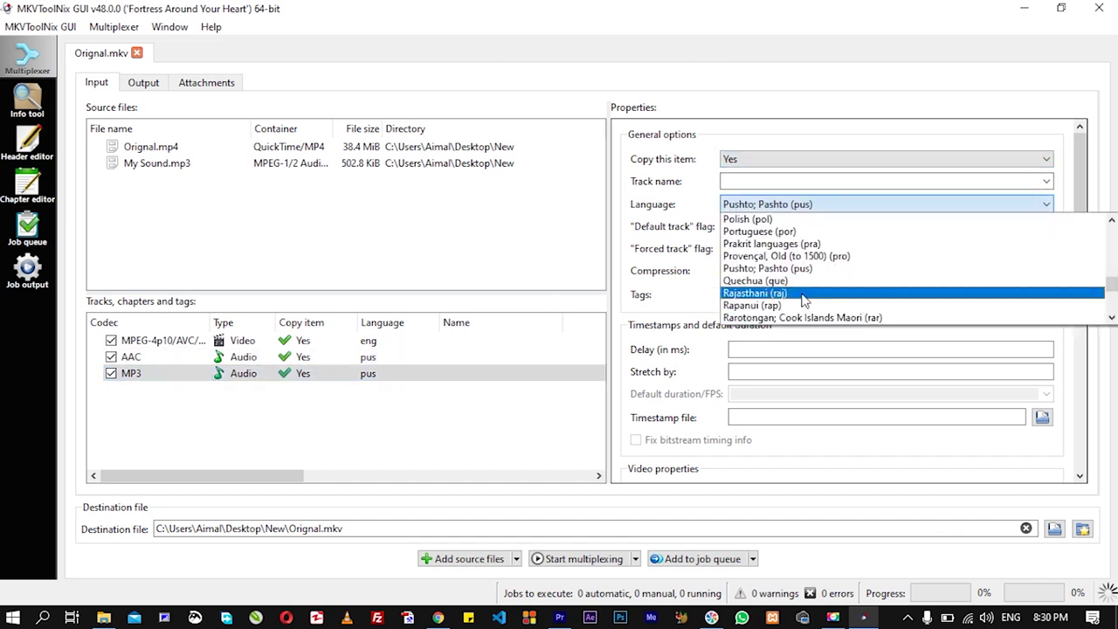
pyautogui.scroll(3, 811, 284)
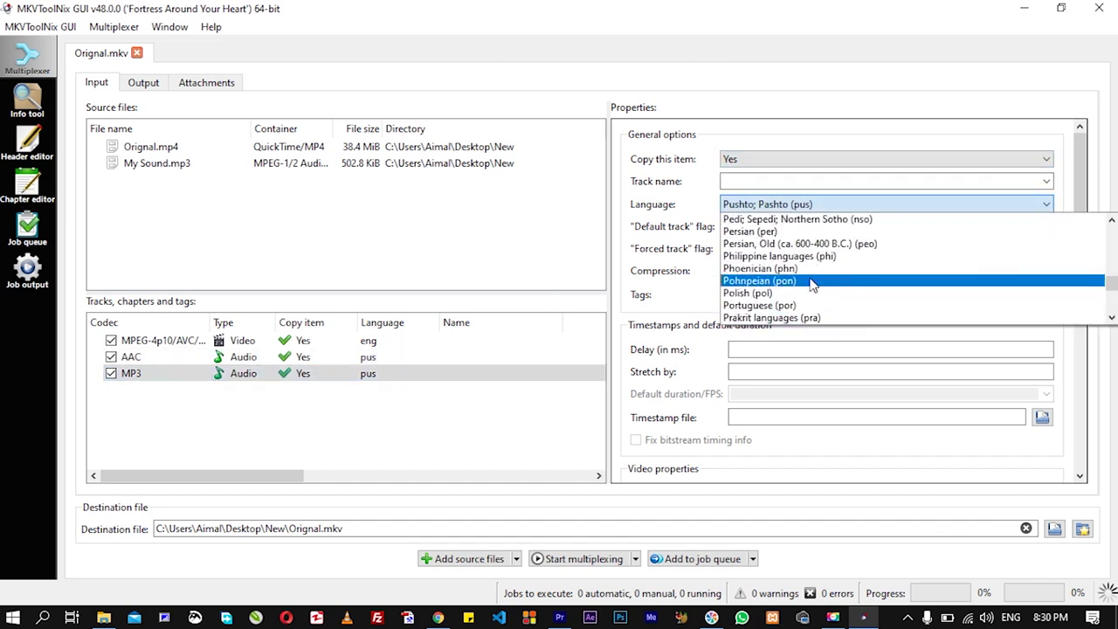
pyautogui.click(793, 271)
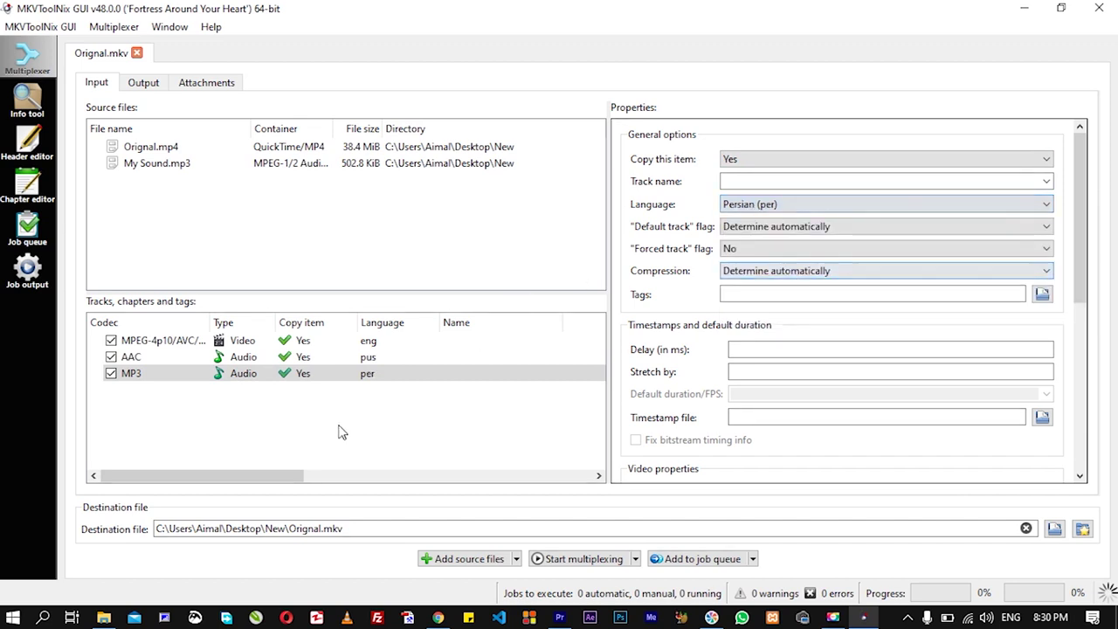
pyautogui.click(368, 374)
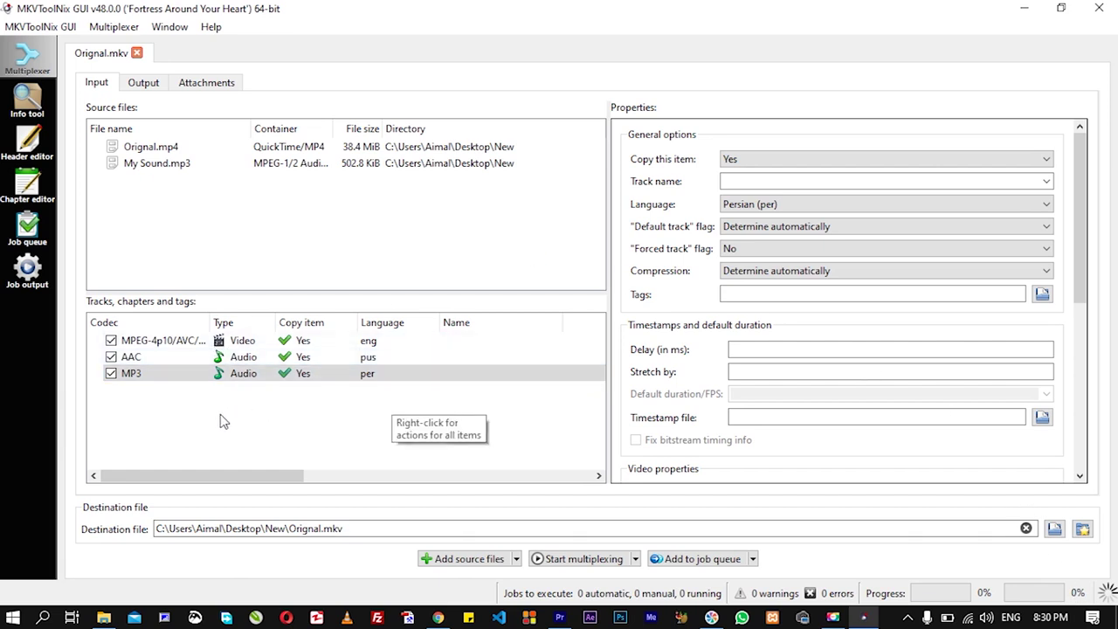
# Set the destination file to Max.mkv in the New folder on the Desktop and start multiplexing.
pyautogui.click(1054, 529)
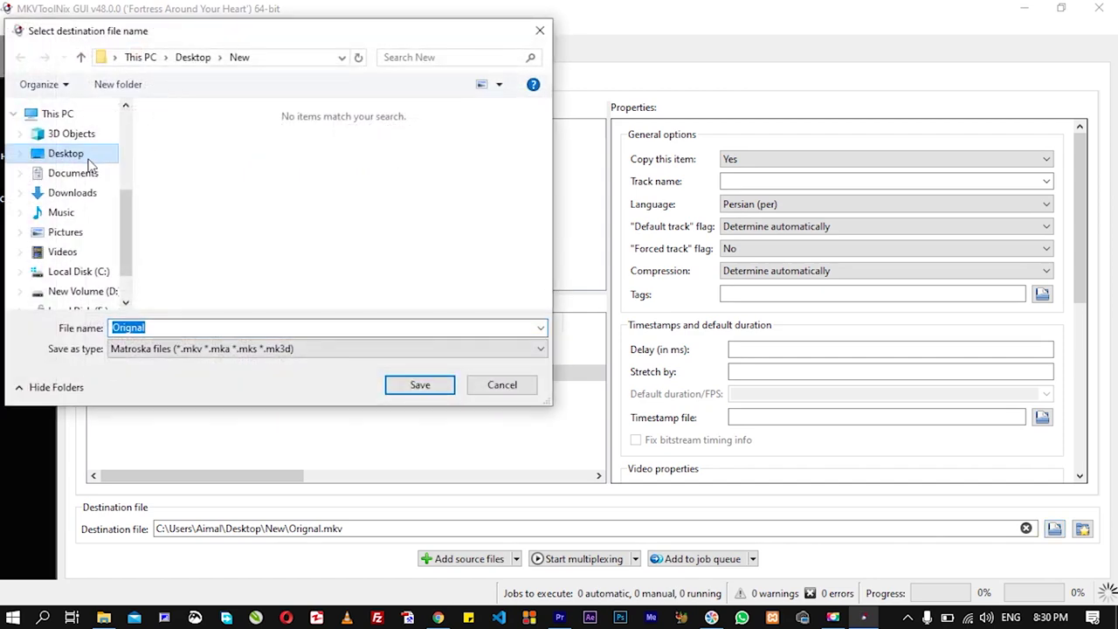
pyautogui.click(192, 57)
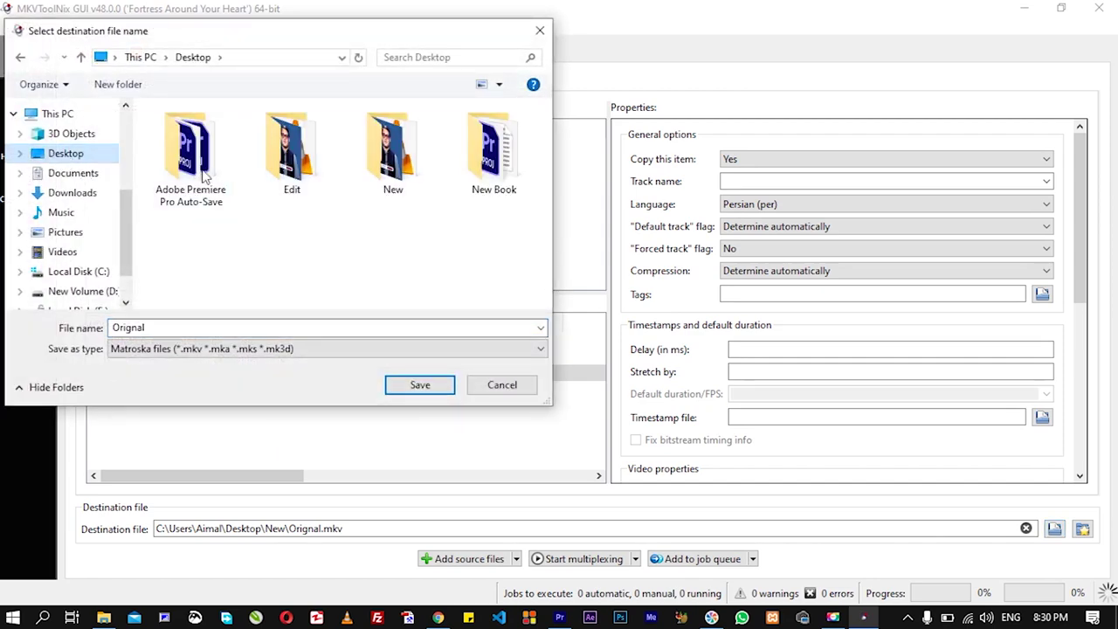
pyautogui.doubleClick(393, 149)
pyautogui.doubleClick(260, 327)
pyautogui.write('Max')
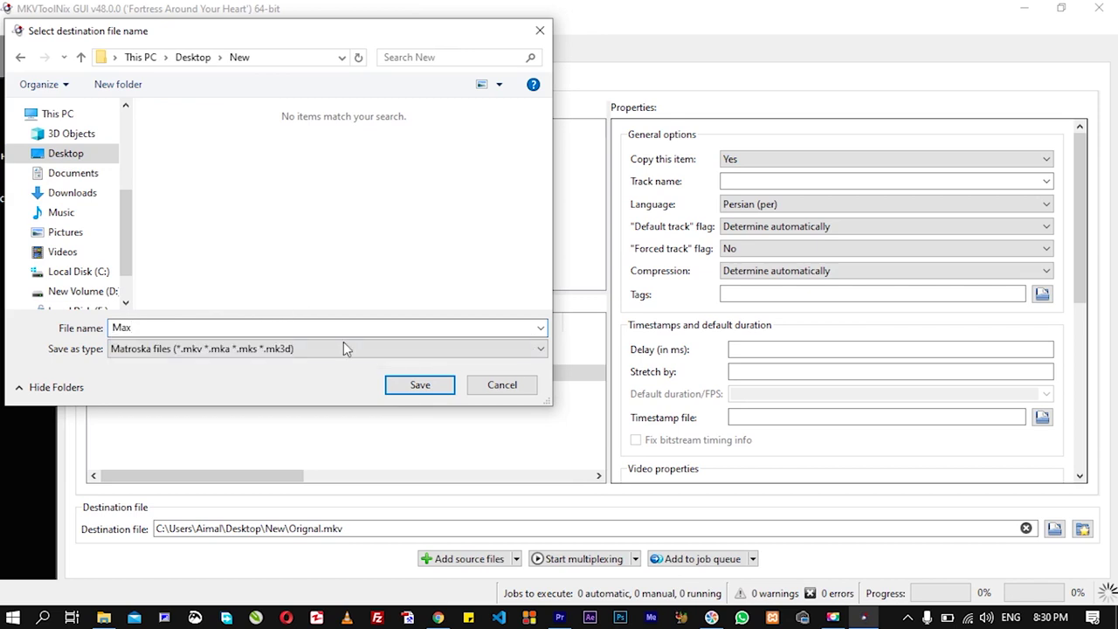
pyautogui.click(417, 385)
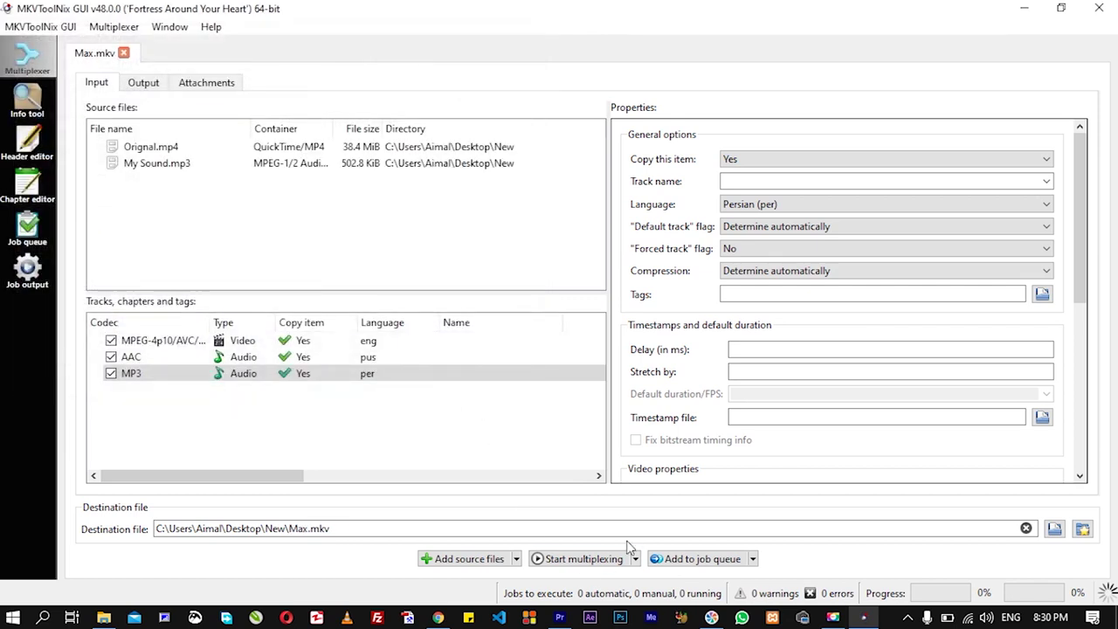
pyautogui.click(584, 559)
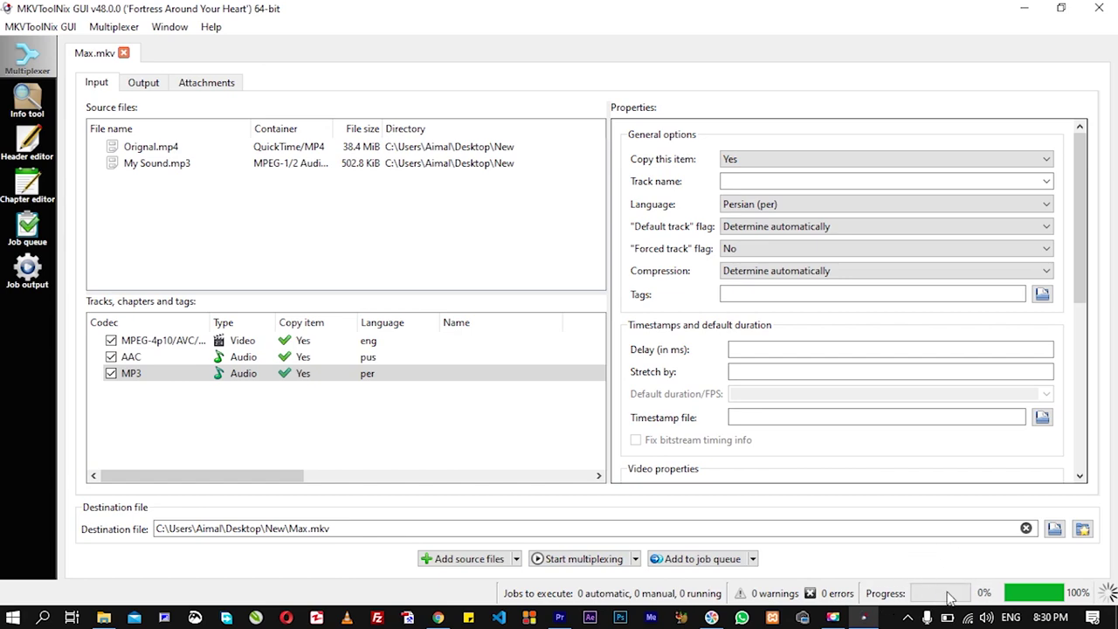
# Switch to the New folder in File Explorer and compare the Orignal and Max video files.
pyautogui.click(1024, 12)
pyautogui.click(811, 399)
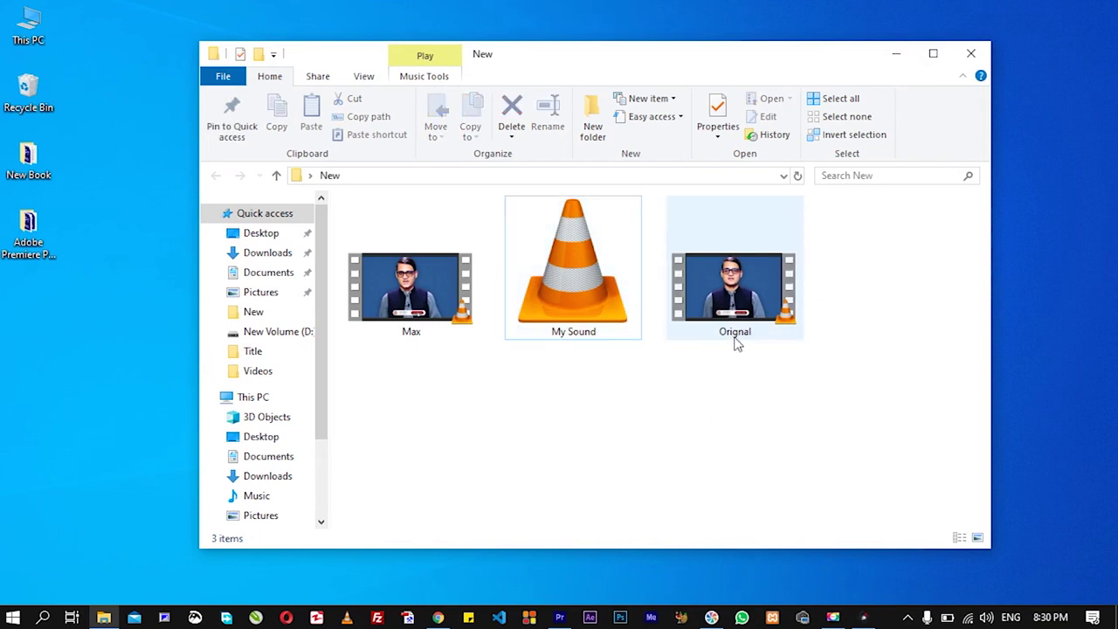
pyautogui.click(760, 316)
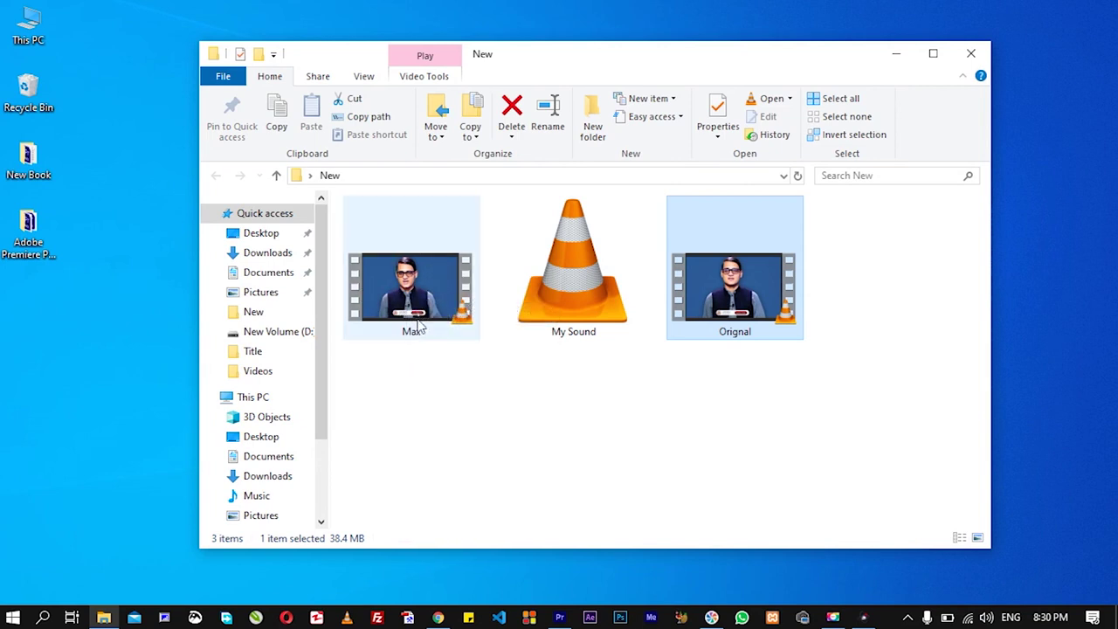
pyautogui.click(463, 317)
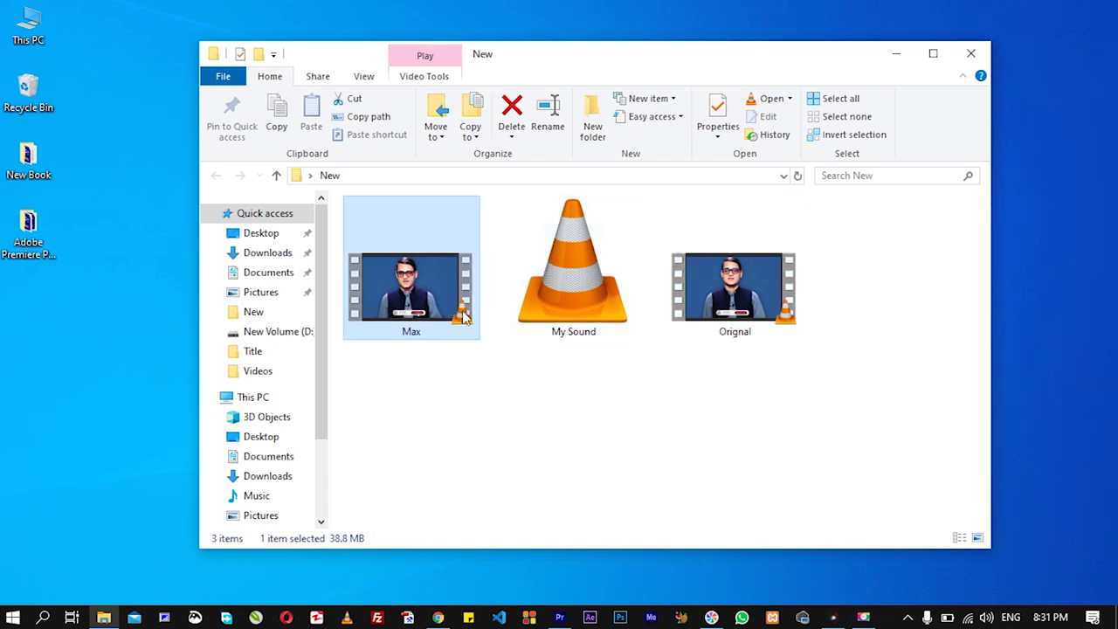
# Play Orignal.mp4 in VLC media player and check which audio tracks it offers.
pyautogui.doubleClick(732, 300)
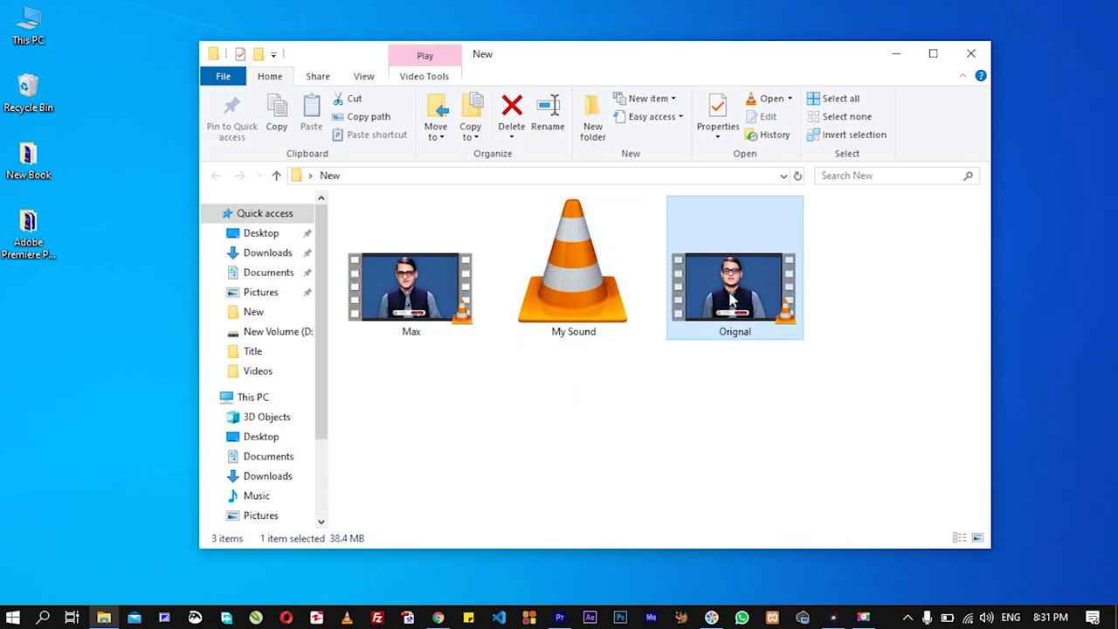
pyautogui.scroll(-8, 840, 437)
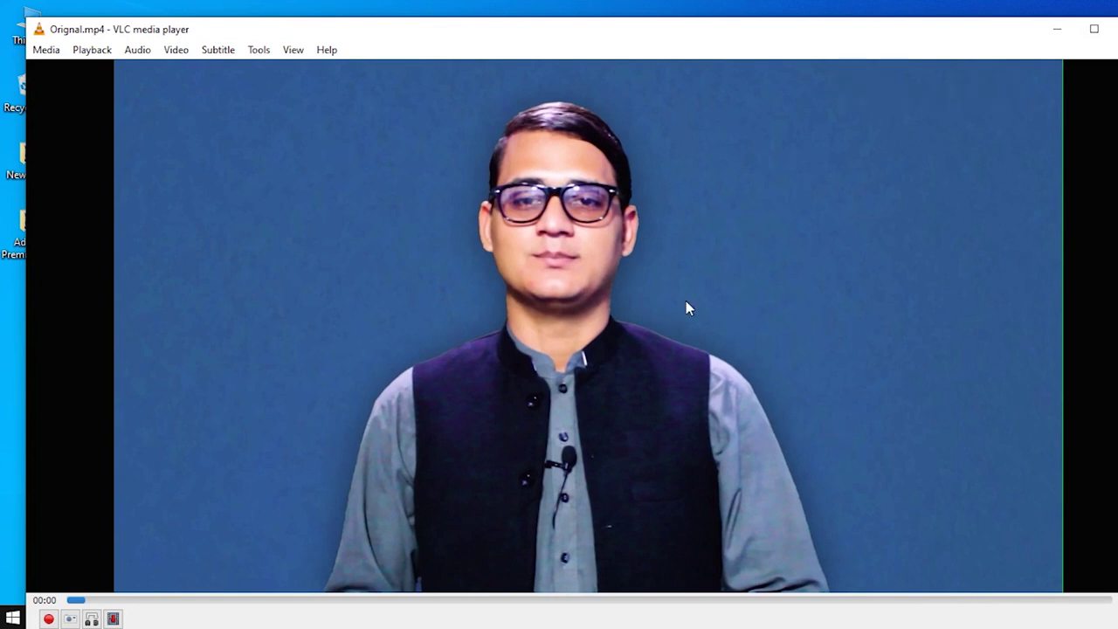
pyautogui.press('space')
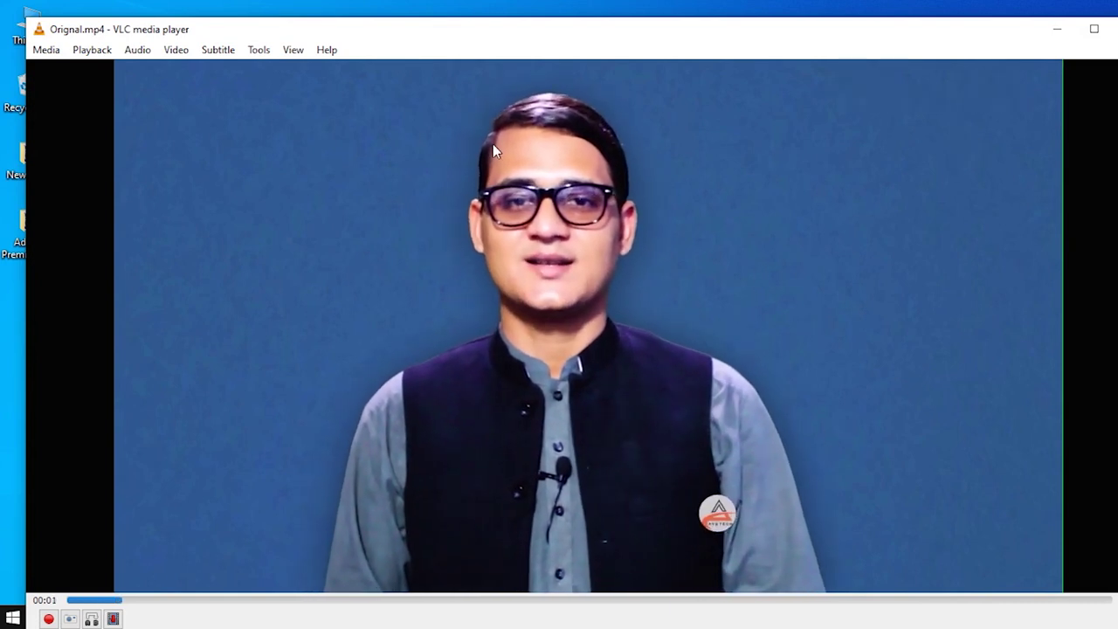
pyautogui.rightClick(495, 146)
pyautogui.moveTo(569, 239)
pyautogui.moveTo(712, 240)
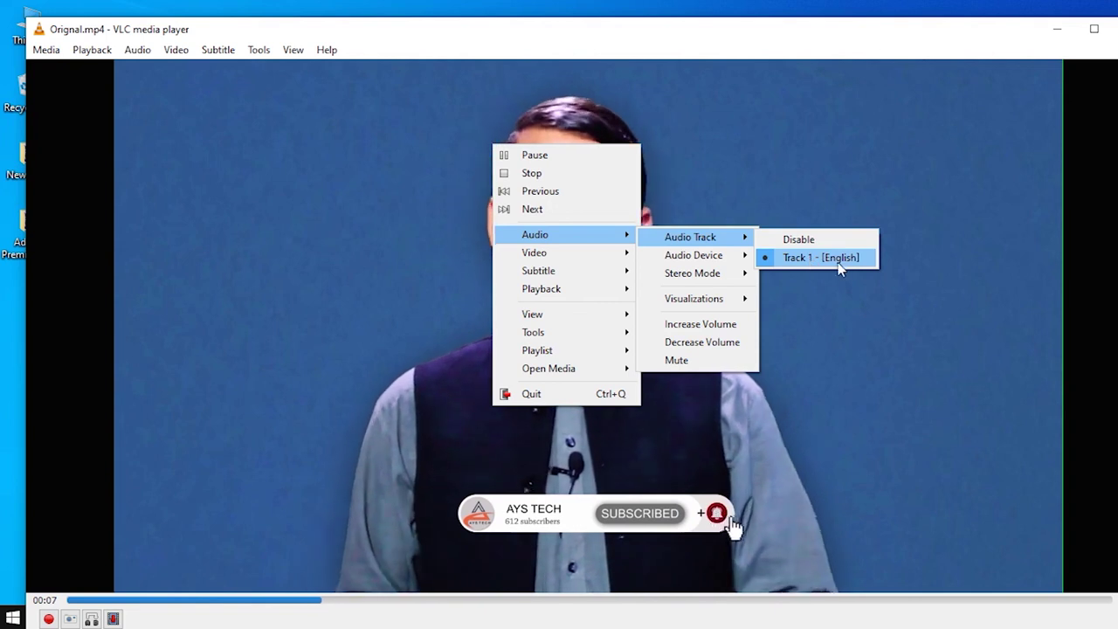
pyautogui.click(844, 239)
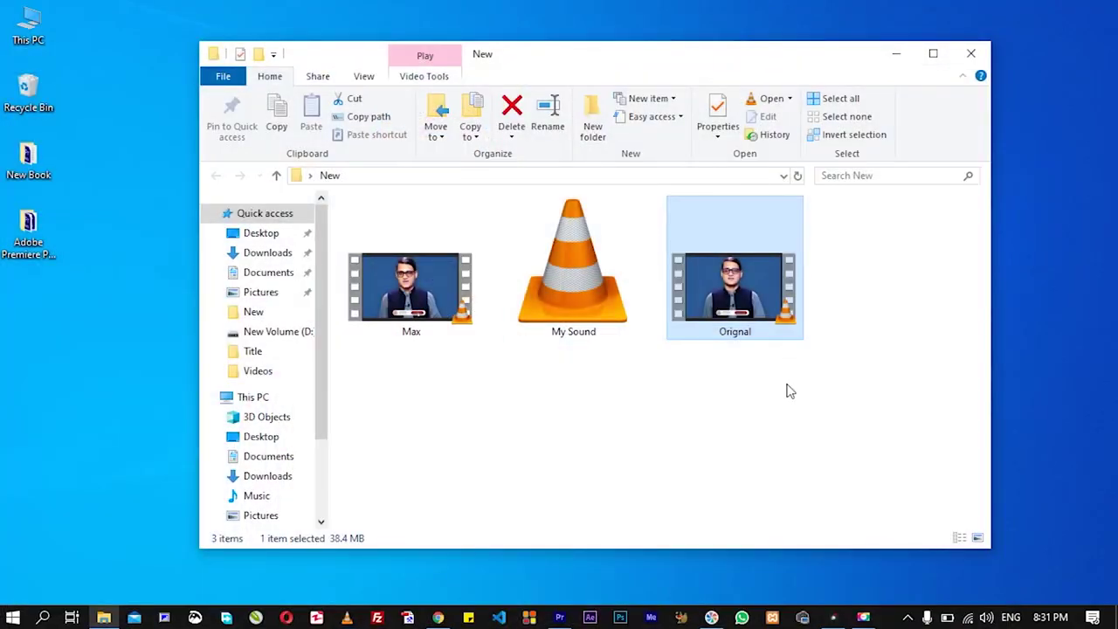
# Play Max.mkv from the New folder in VLC media player and switch its audio to Track 2 - [Persian].
pyautogui.click(439, 313)
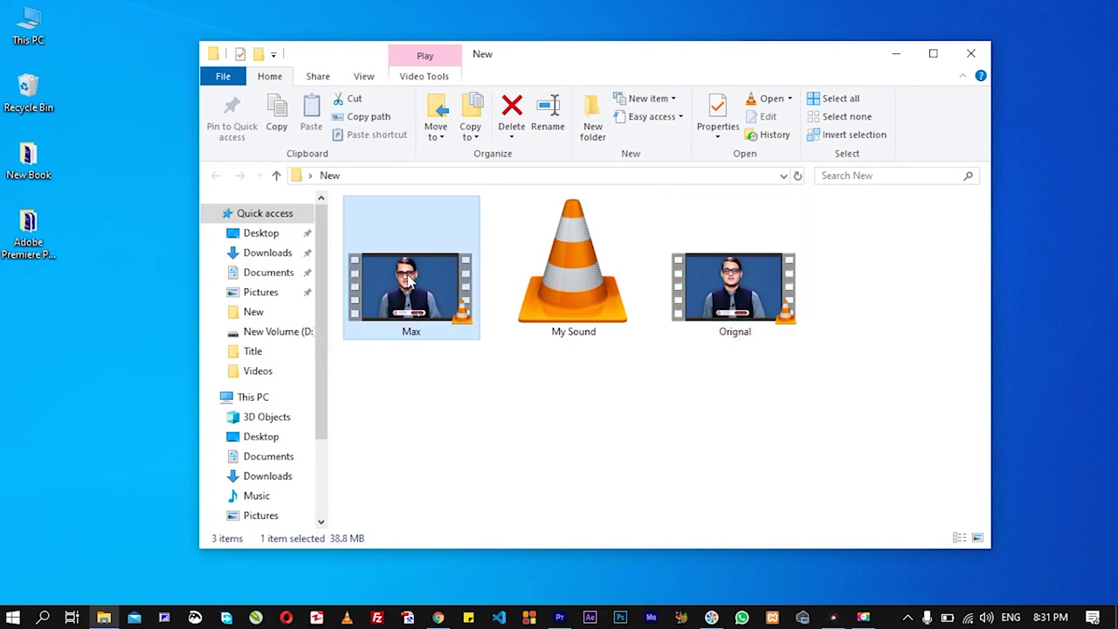
pyautogui.rightClick(369, 281)
pyautogui.doubleClick(376, 265)
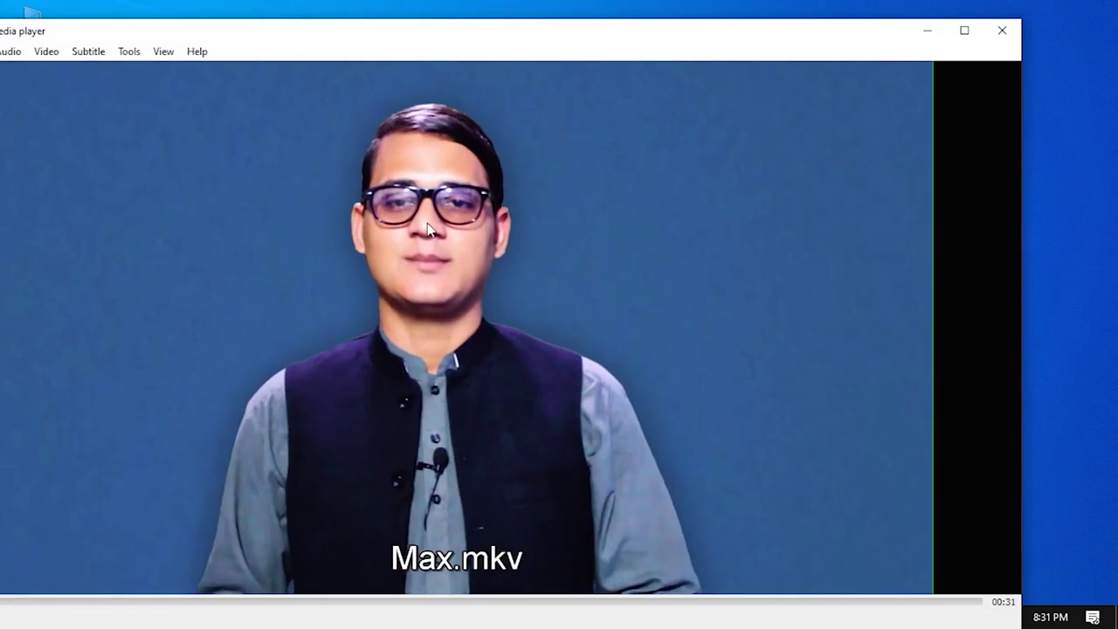
pyautogui.rightClick(325, 140)
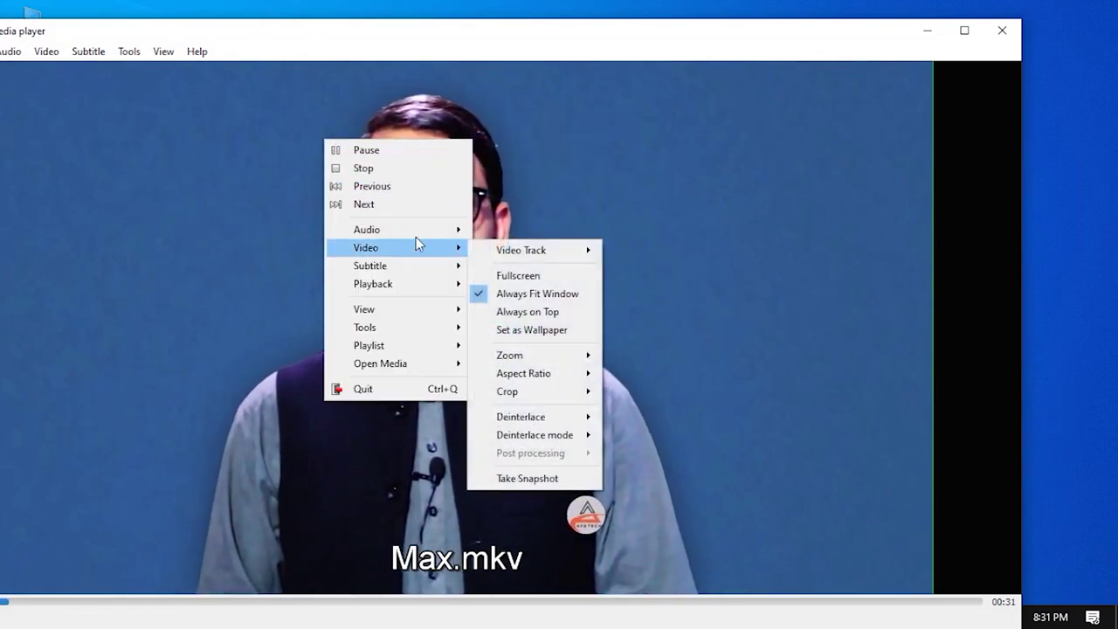
pyautogui.moveTo(420, 236)
pyautogui.moveTo(502, 233)
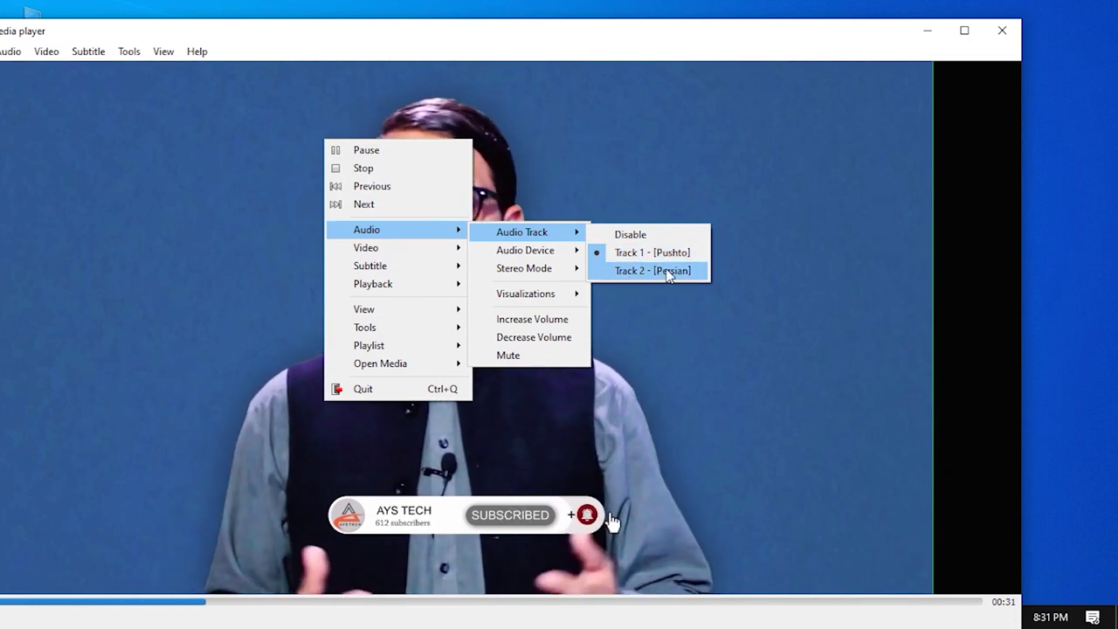
pyautogui.click(638, 271)
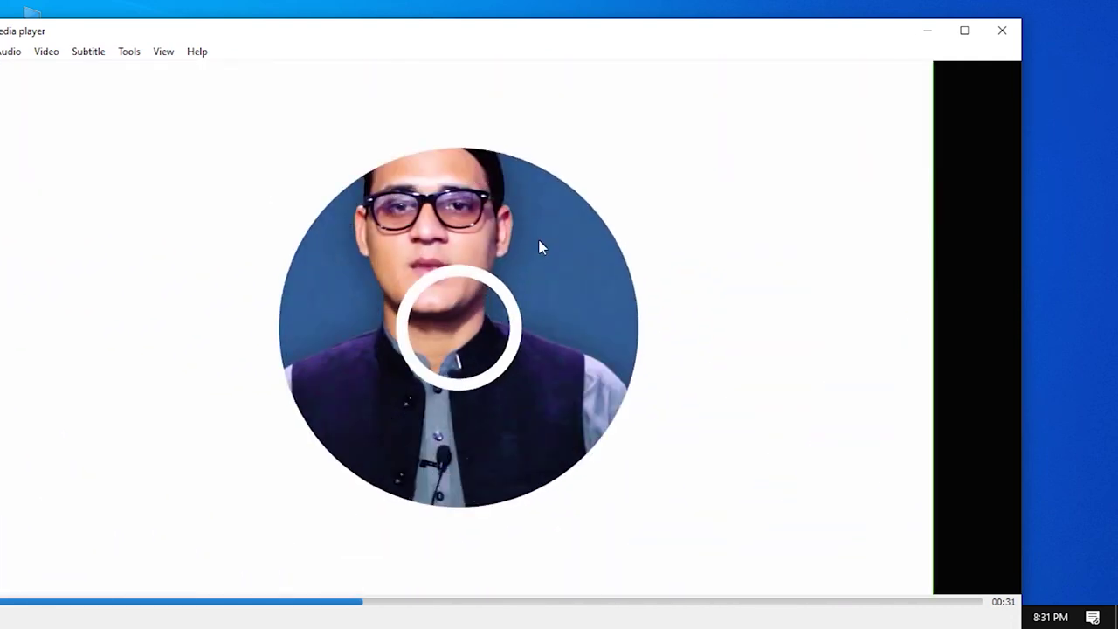
# Switch the playing Max.mkv audio back to Track 1 - [Pushto] and close the player after listening.
pyautogui.rightClick(539, 244)
pyautogui.moveTo(601, 336)
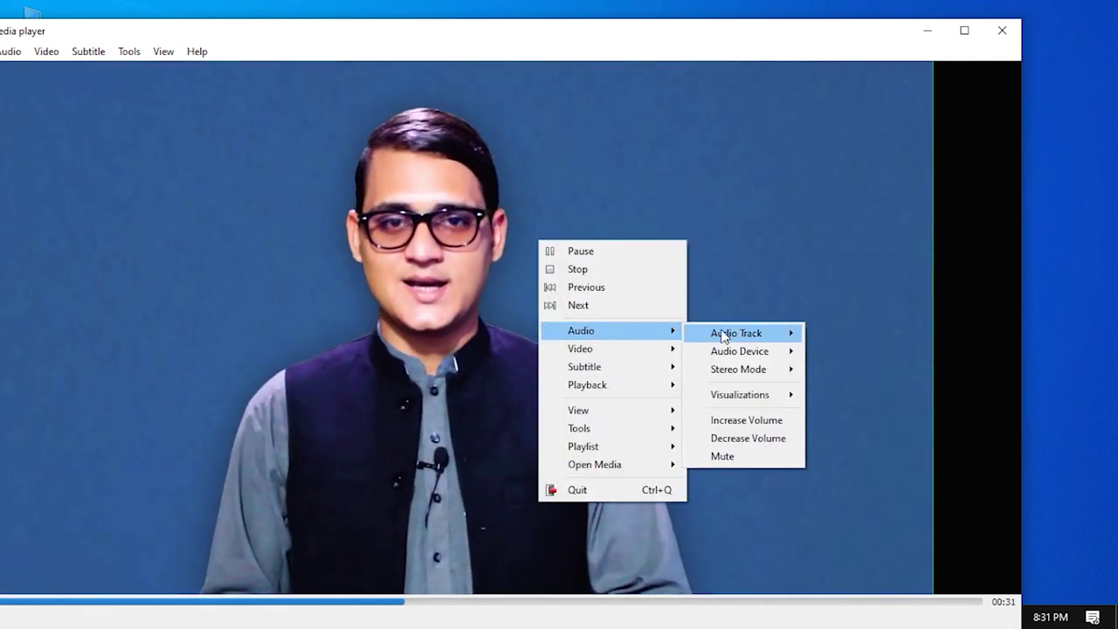
pyautogui.moveTo(786, 337)
pyautogui.click(871, 354)
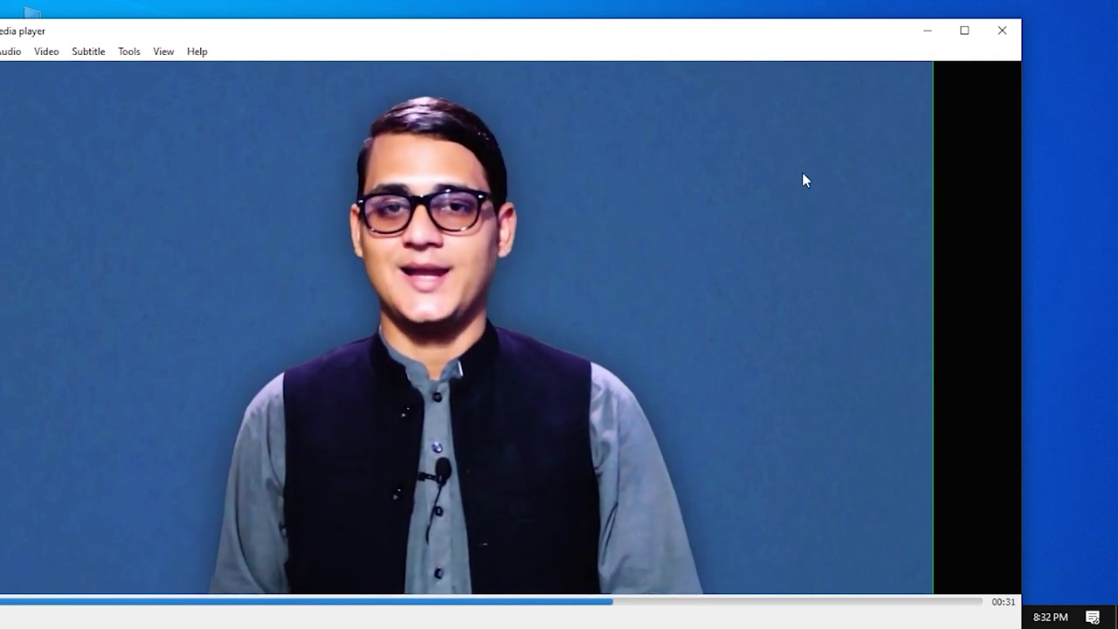
pyautogui.press('space')
pyautogui.click(1000, 39)
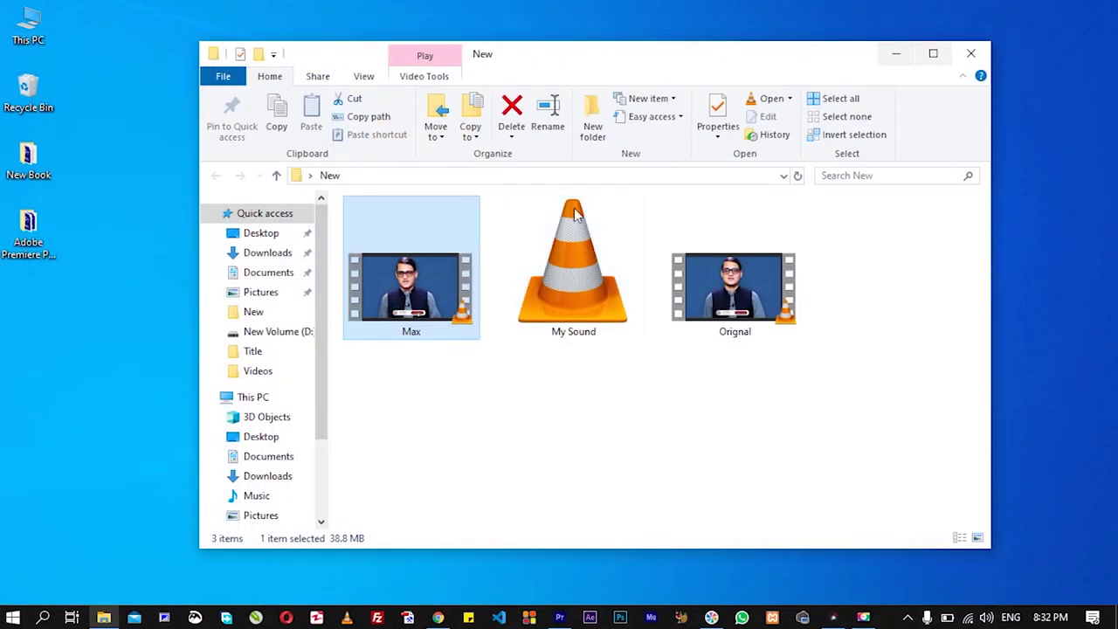
# Close both MKVToolNix GUI and Adobe Premiere Pro, returning to the New folder in File Explorer.
pyautogui.click(835, 618)
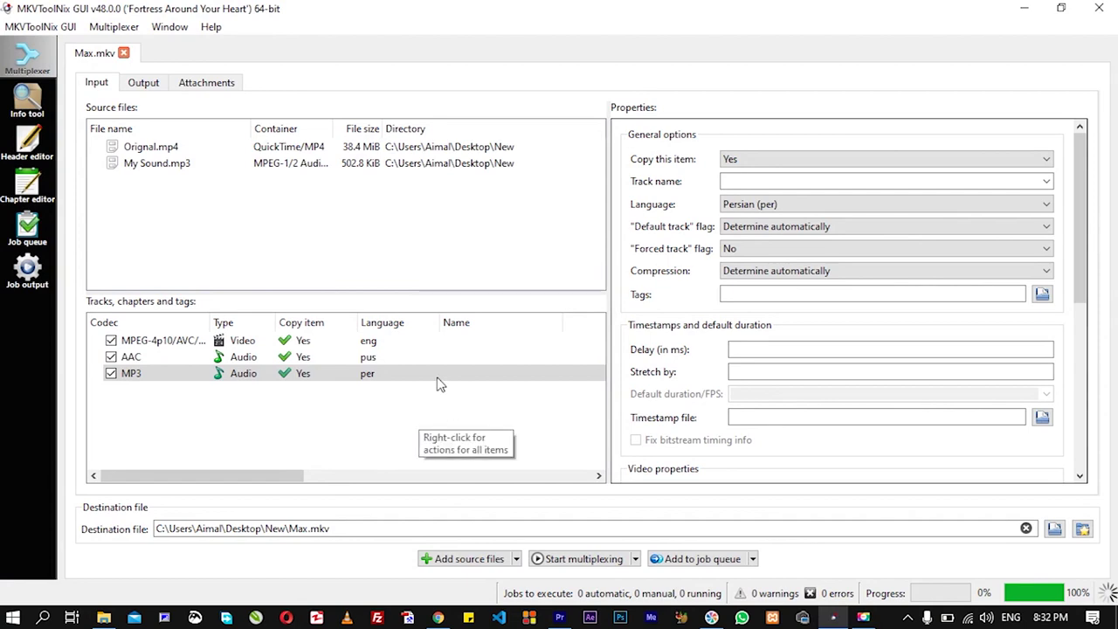
pyautogui.click(1100, 9)
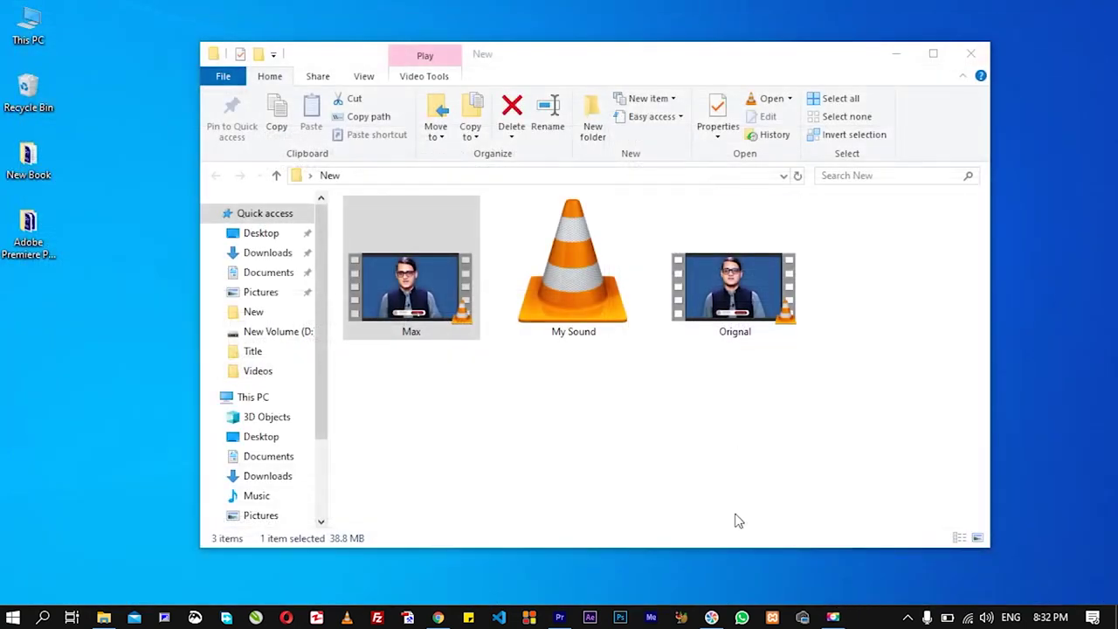
pyautogui.click(560, 618)
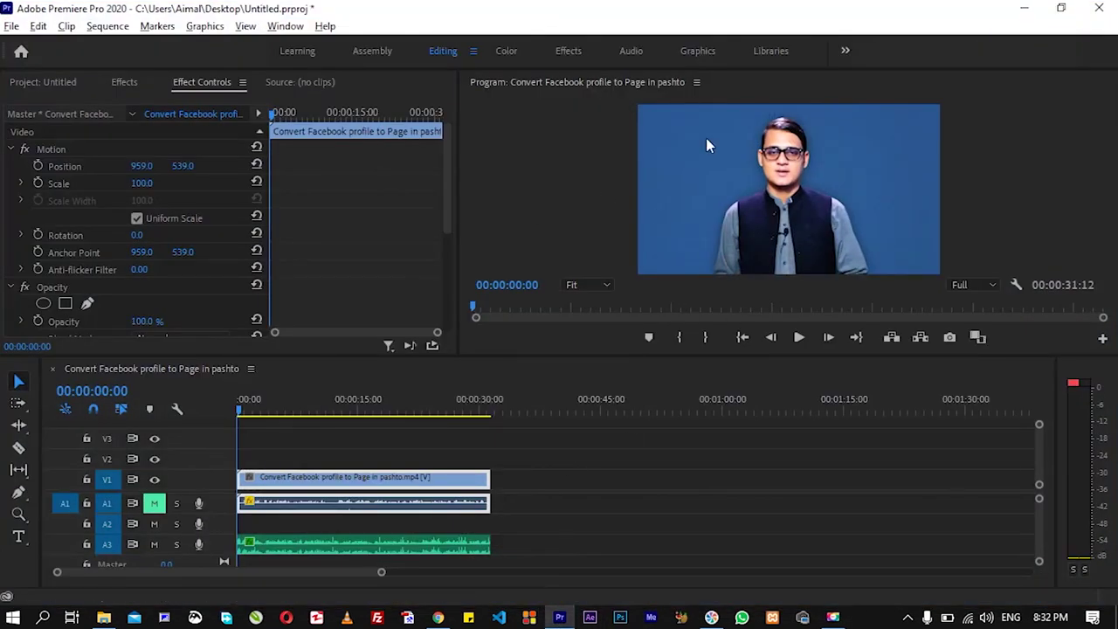
pyautogui.click(1100, 8)
pyautogui.click(565, 326)
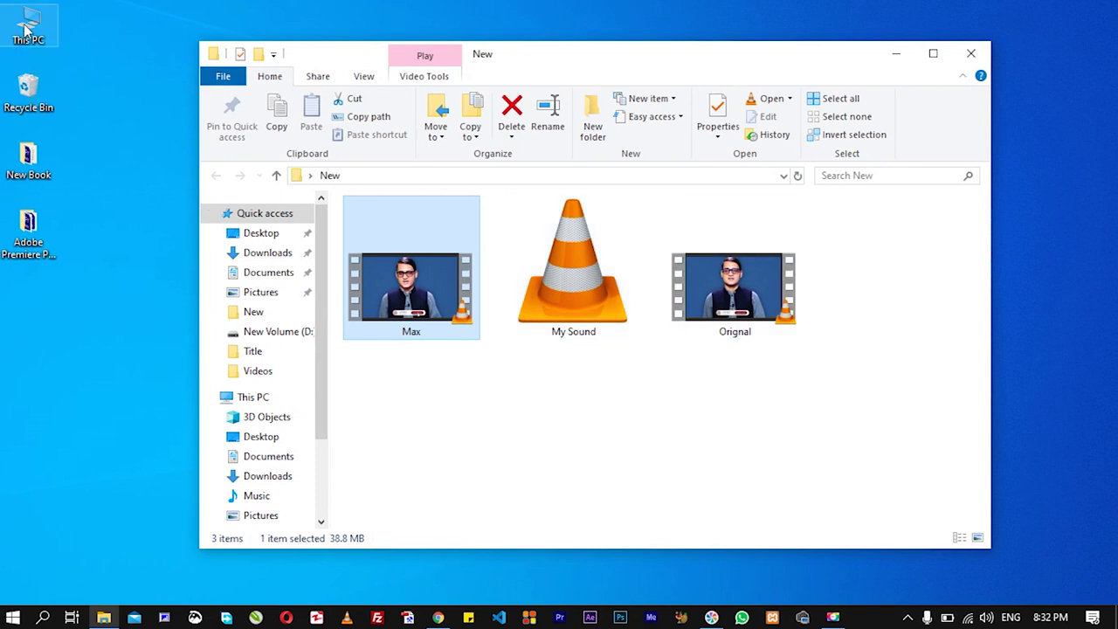
# Open the Ads folder inside the AYS TECH folder on Local Disk (E:).
pyautogui.moveTo(320, 325); pyautogui.dragTo(329, 469)
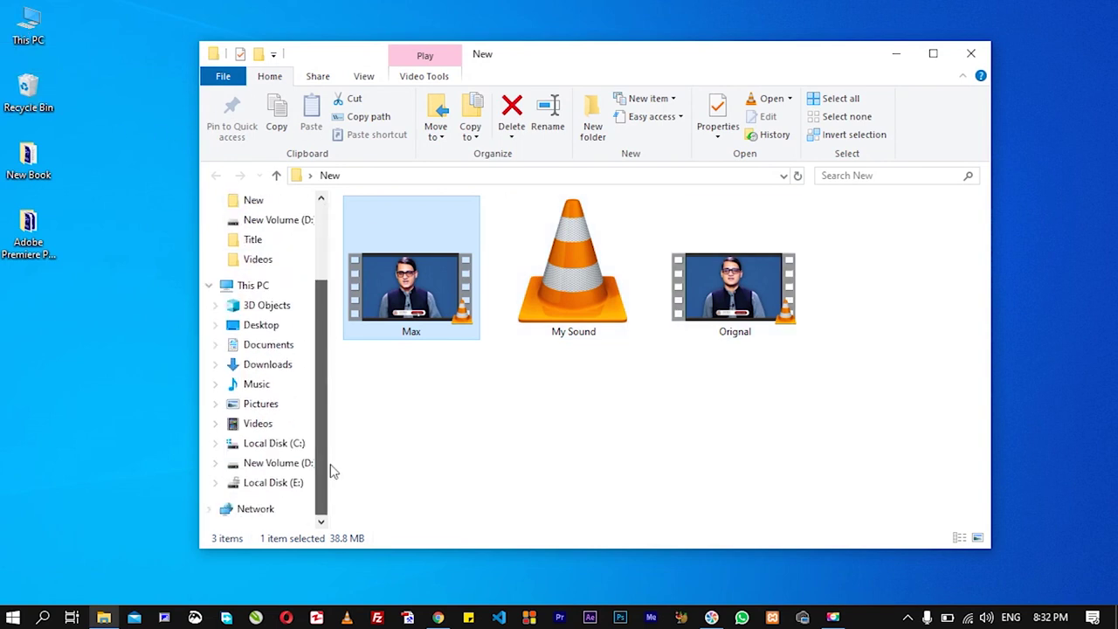
pyautogui.click(271, 483)
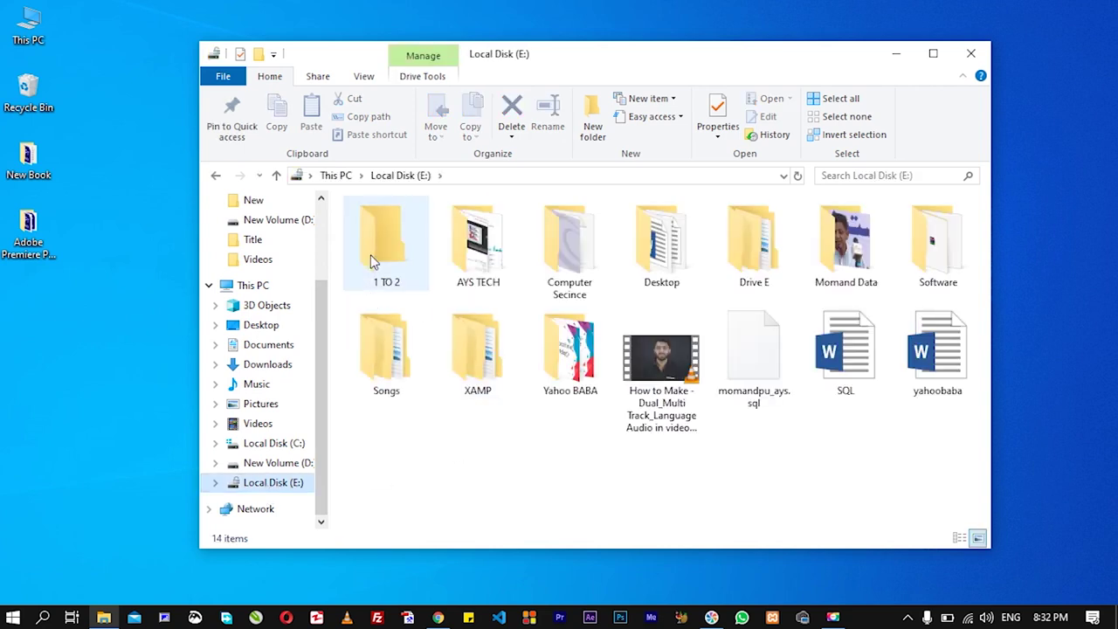
pyautogui.doubleClick(463, 253)
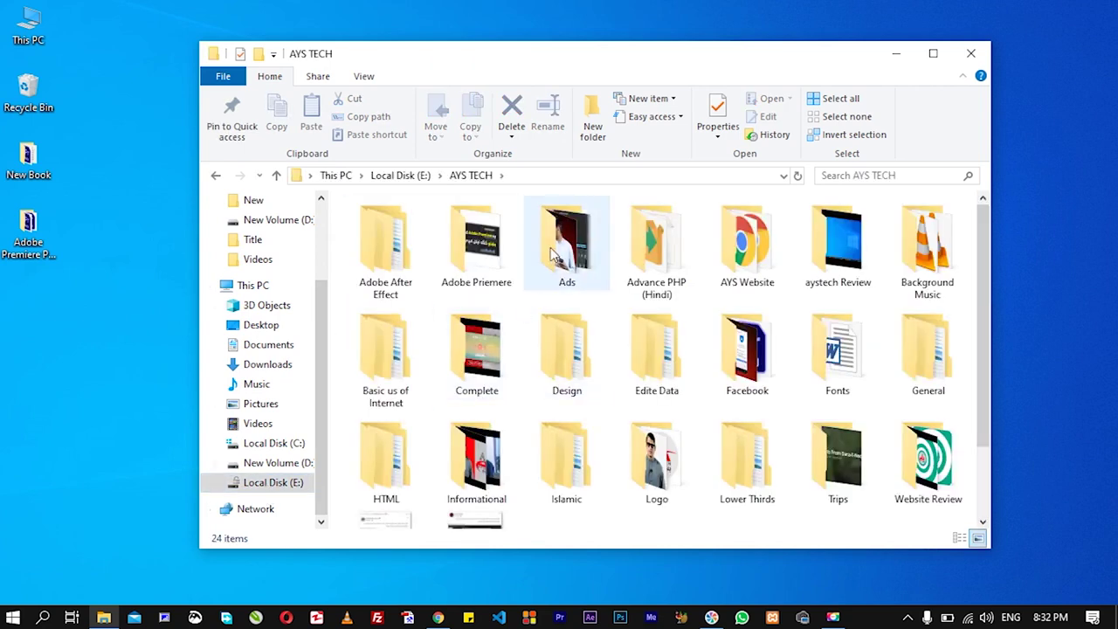
pyautogui.doubleClick(559, 249)
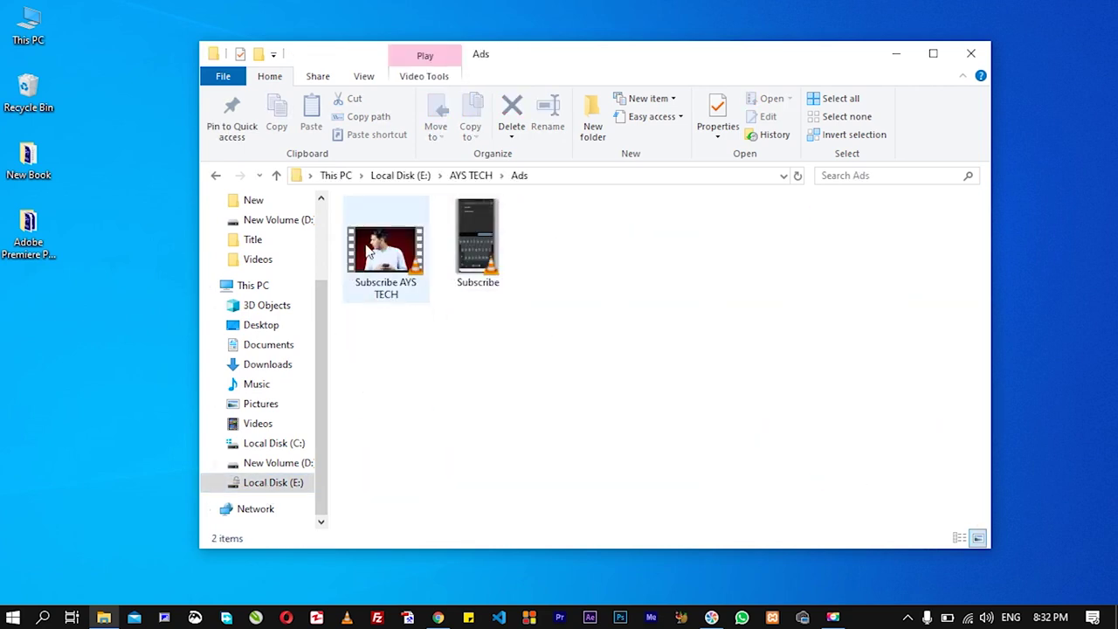
# Launch MKVToolNix GUI and add Subscribe AYS TECH.mp4 from the Ads folder as a source file.
pyautogui.moveTo(382, 273); pyautogui.dragTo(394, 293)
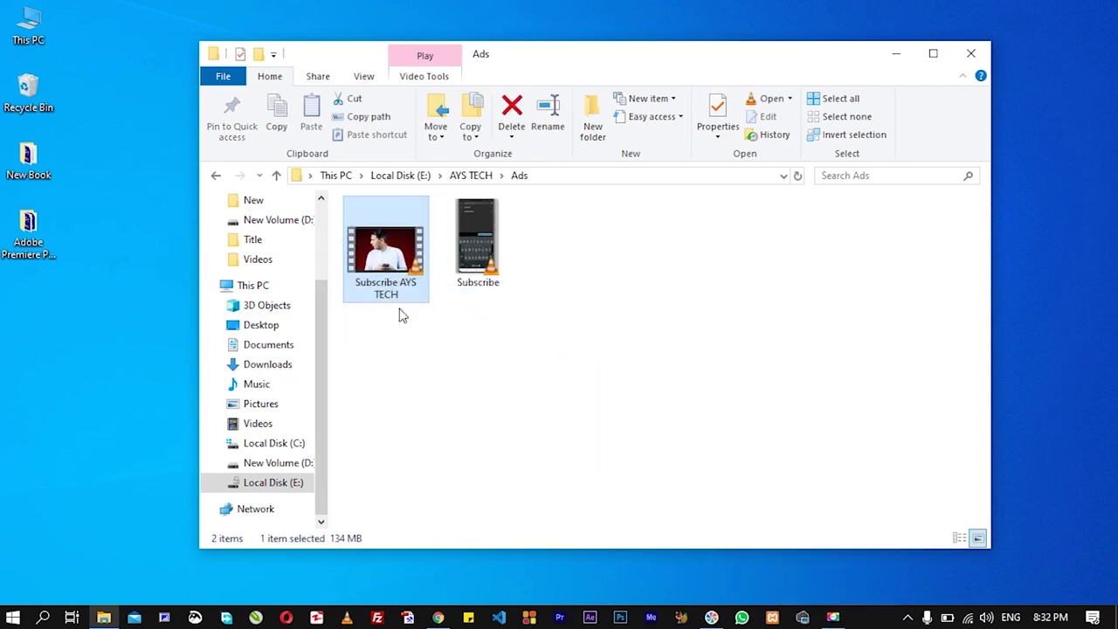
pyautogui.press('super')
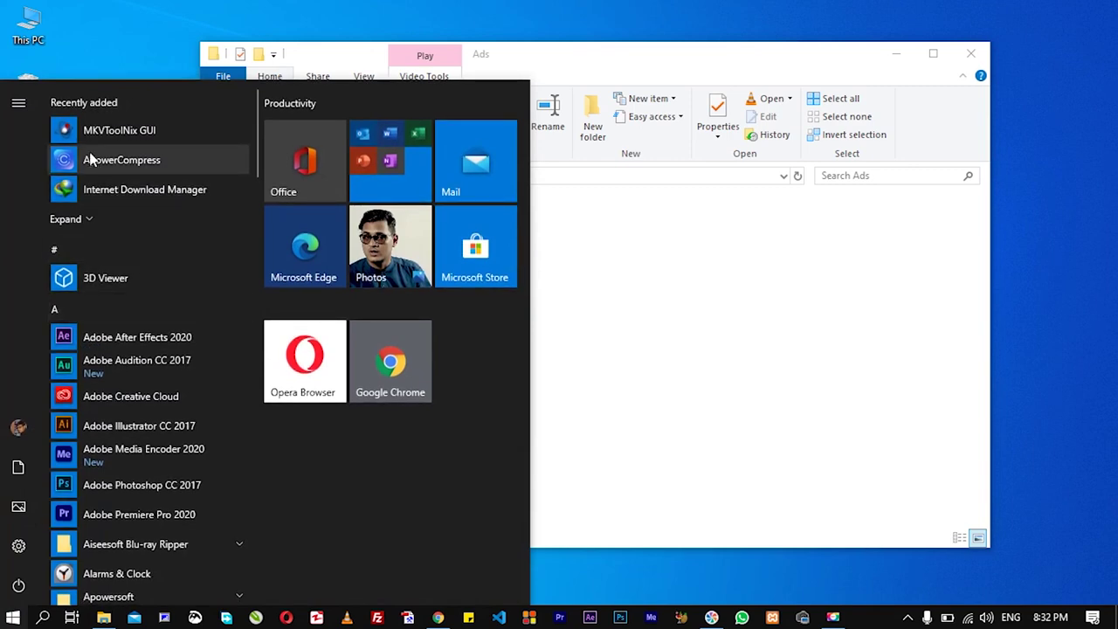
pyautogui.press('super')
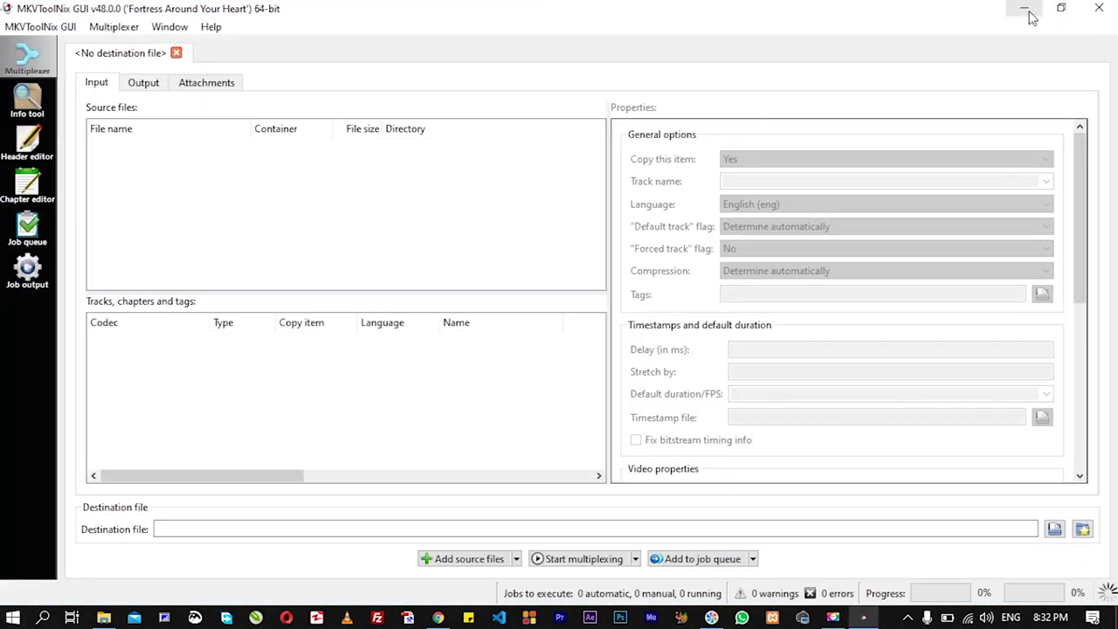
pyautogui.click(1024, 8)
pyautogui.moveTo(395, 255); pyautogui.dragTo(246, 262)
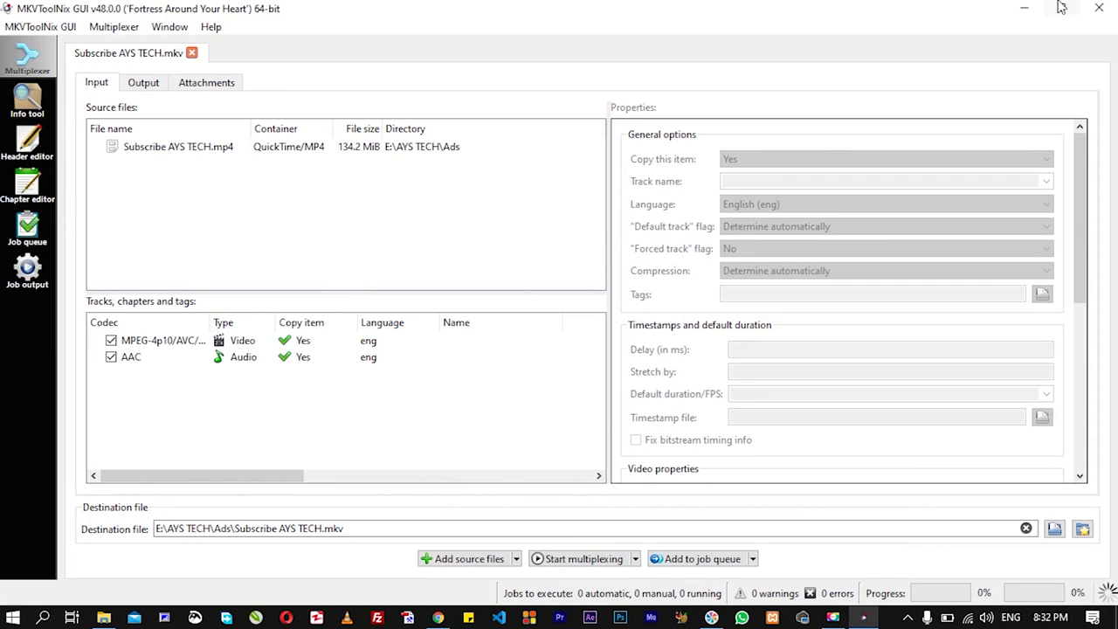
# Add Pluck_It_Up.mp3 from the AYS TECH Background Music folder as a new source file to the current multiplex settings.
pyautogui.click(1031, 12)
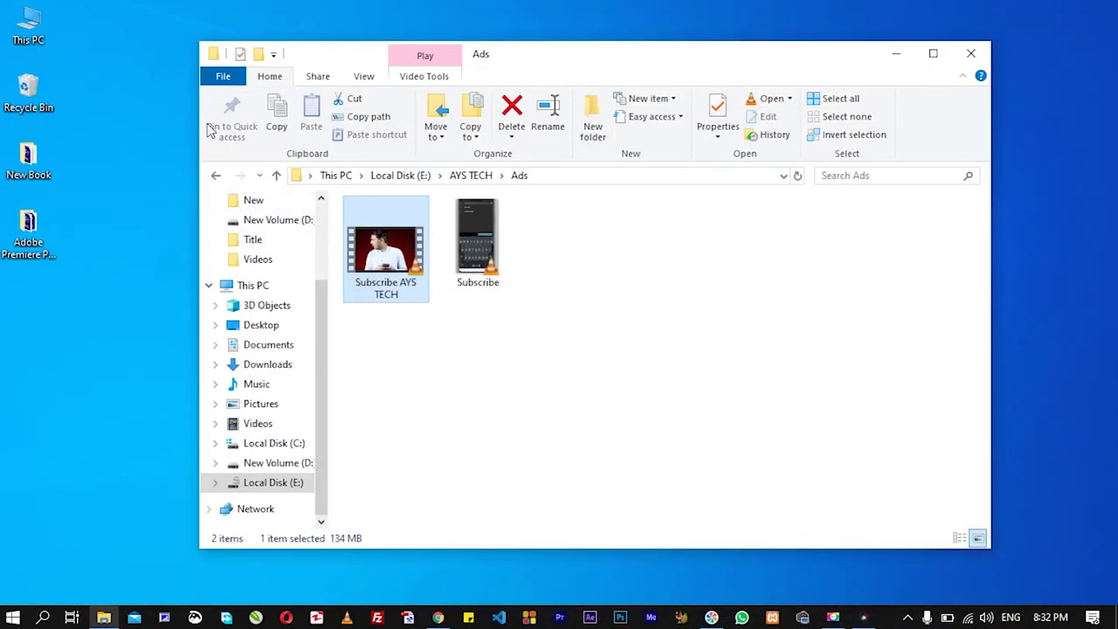
pyautogui.click(216, 174)
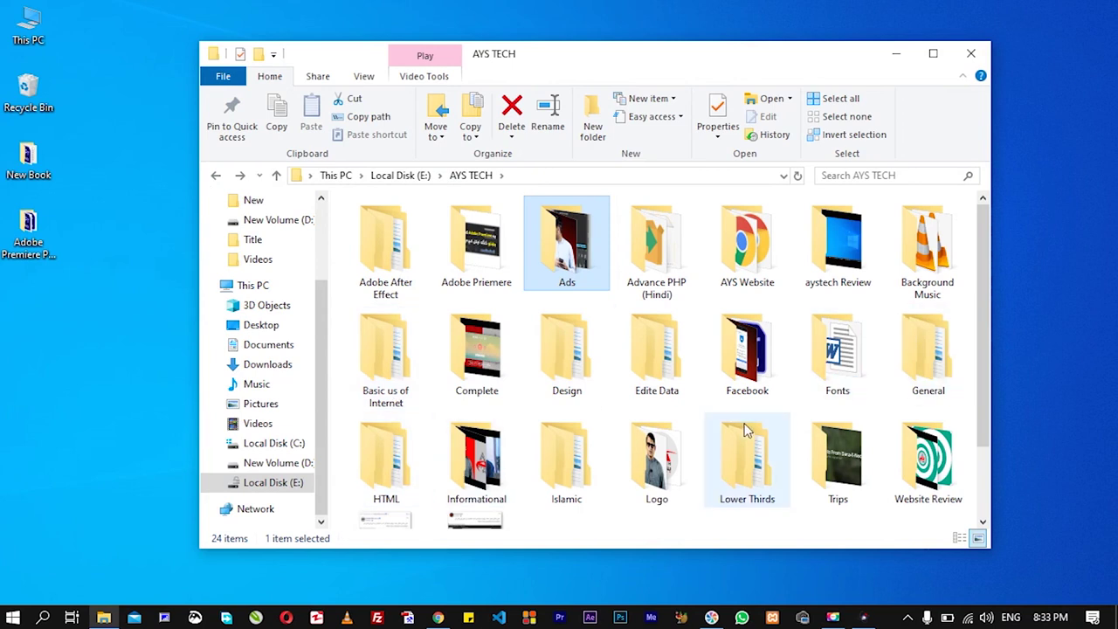
pyautogui.doubleClick(938, 263)
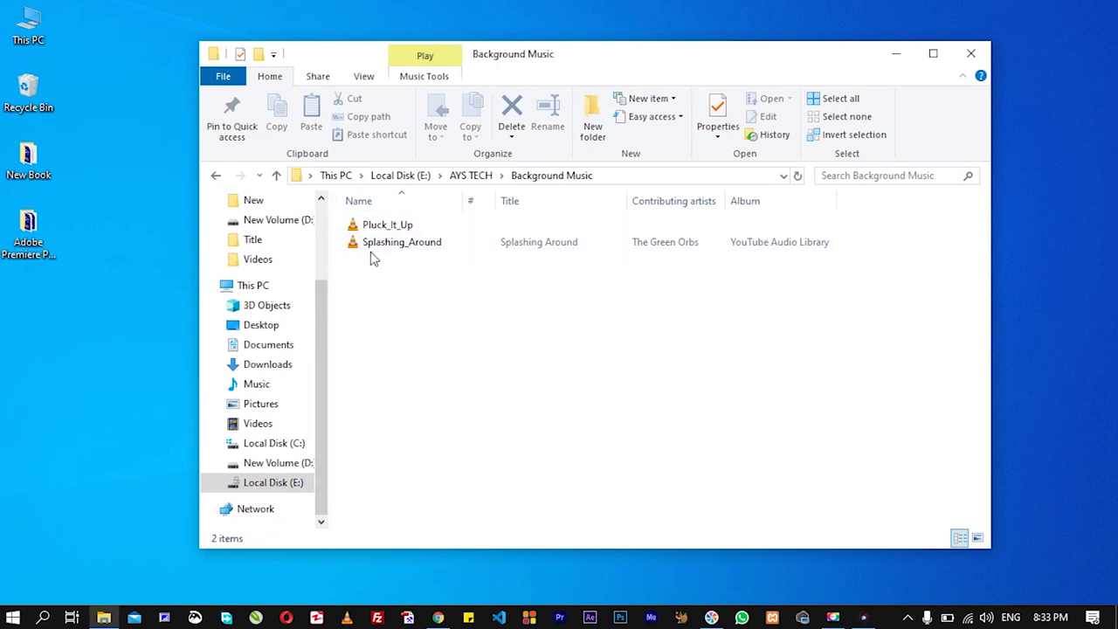
pyautogui.moveTo(389, 229); pyautogui.dragTo(332, 415)
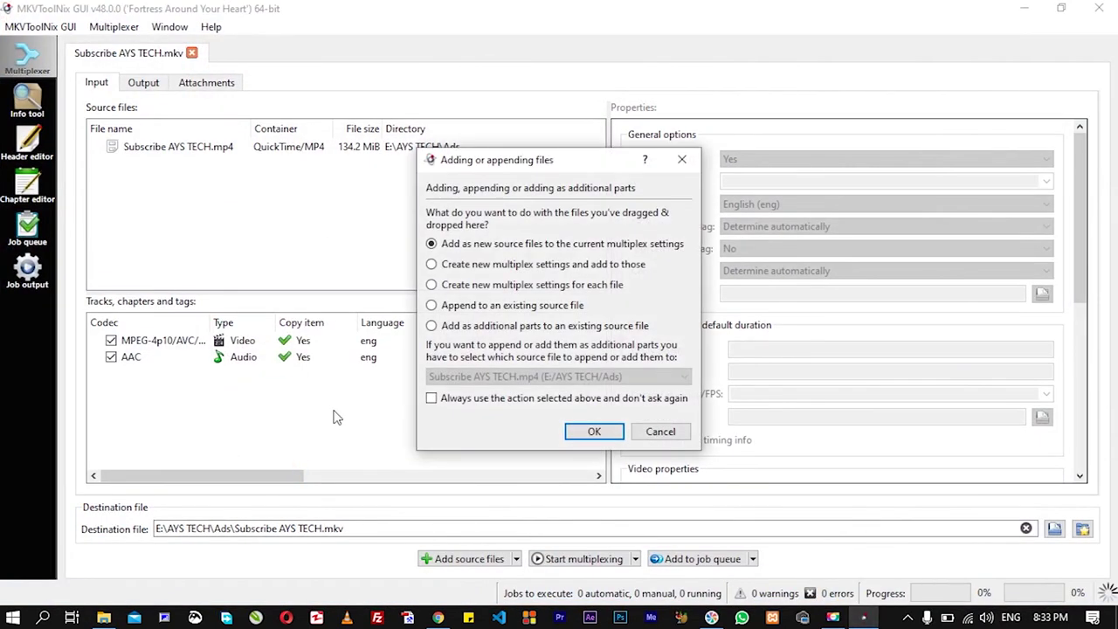
pyautogui.click(594, 432)
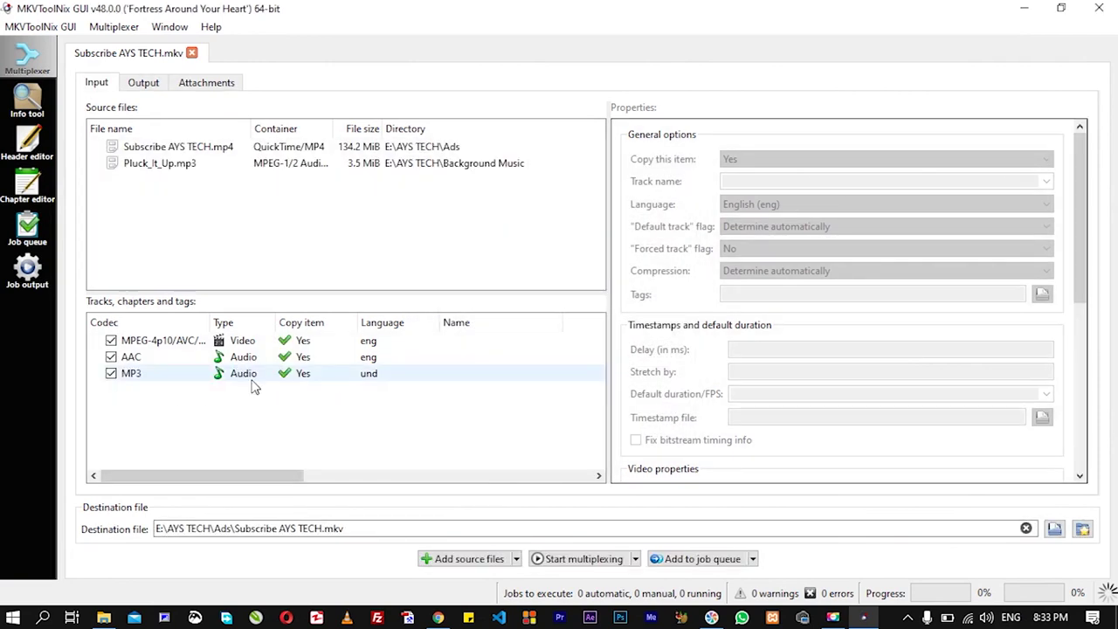
# Set the destination to Subscribe AYS TECH.mkv in the desktop's New folder and multiplex the file.
pyautogui.click(1054, 528)
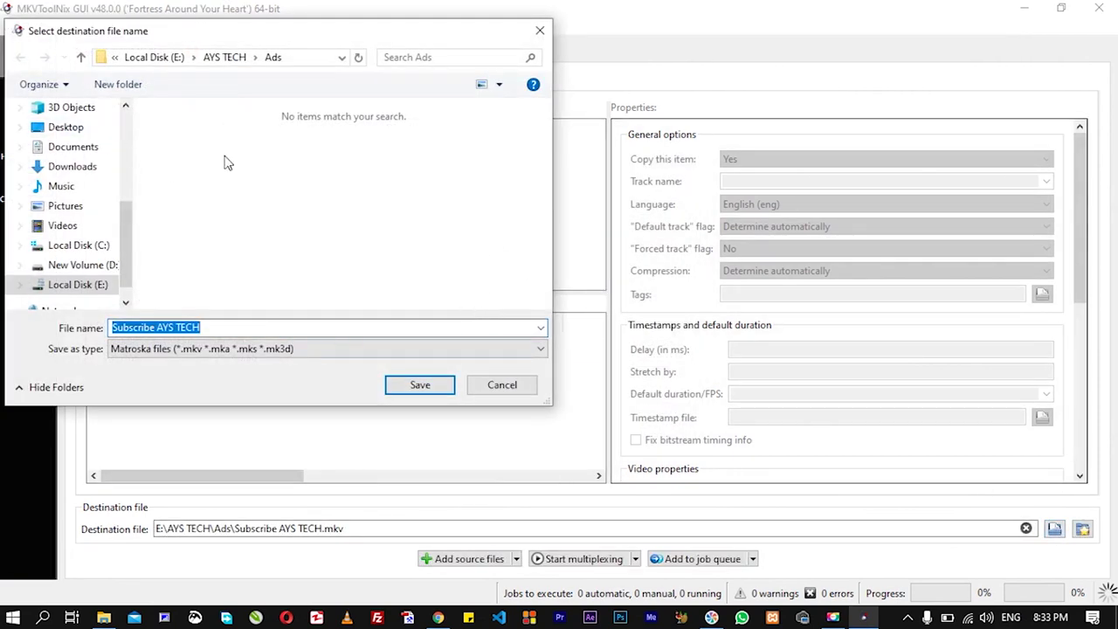
pyautogui.click(66, 127)
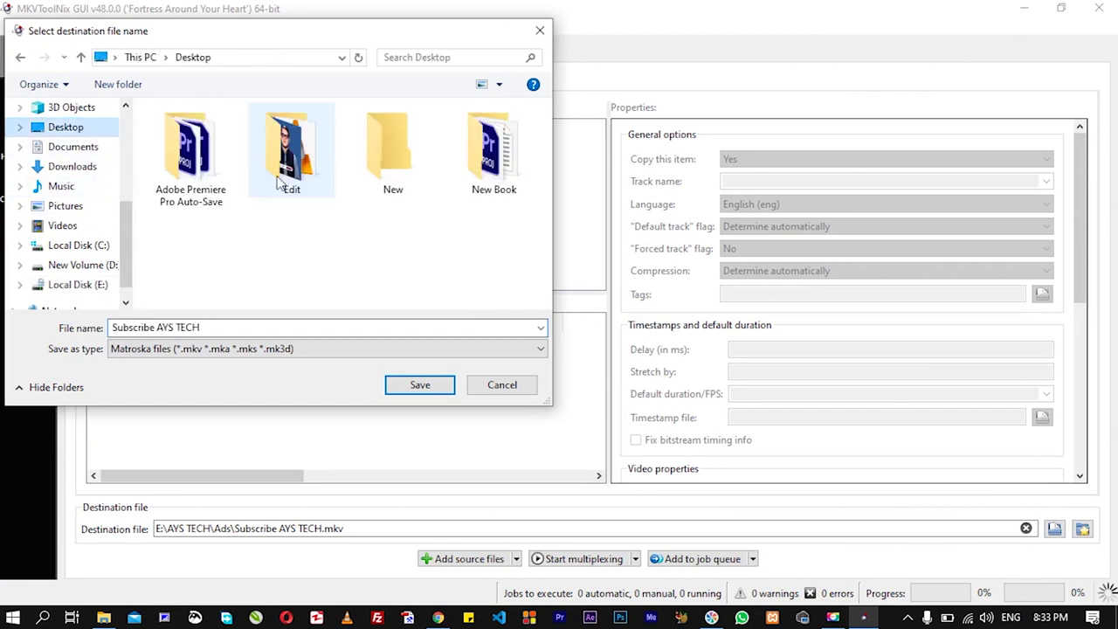
pyautogui.doubleClick(394, 161)
pyautogui.click(420, 386)
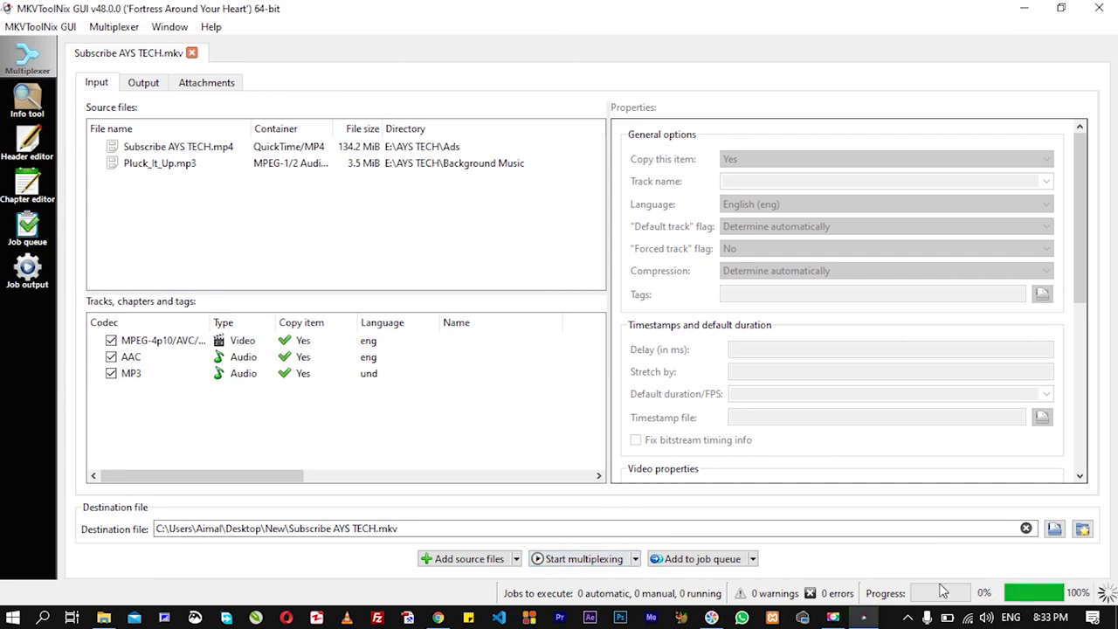
# Close the Background Music folder and play Subscribe AYS TECH.mkv from the desktop's New folder in VLC media player.
pyautogui.click(1026, 13)
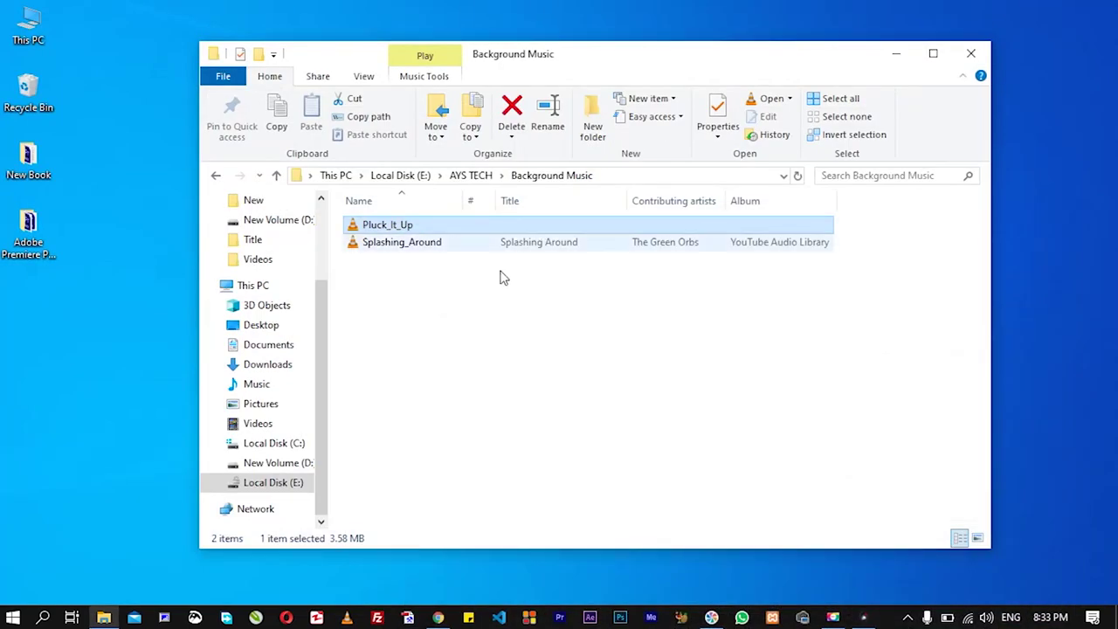
pyautogui.click(972, 54)
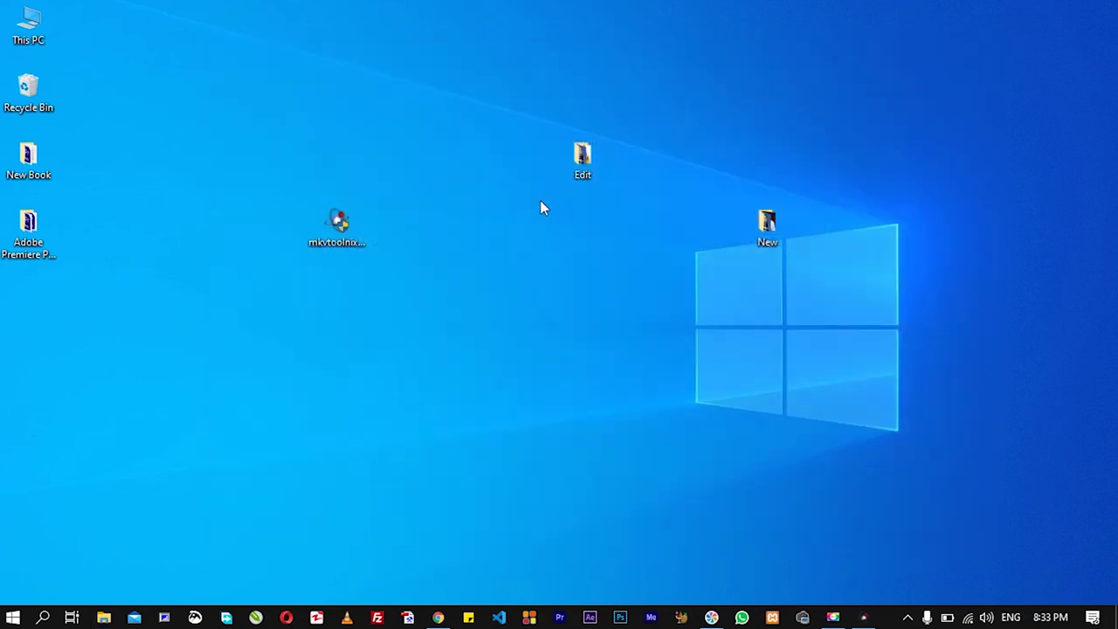
pyautogui.doubleClick(767, 224)
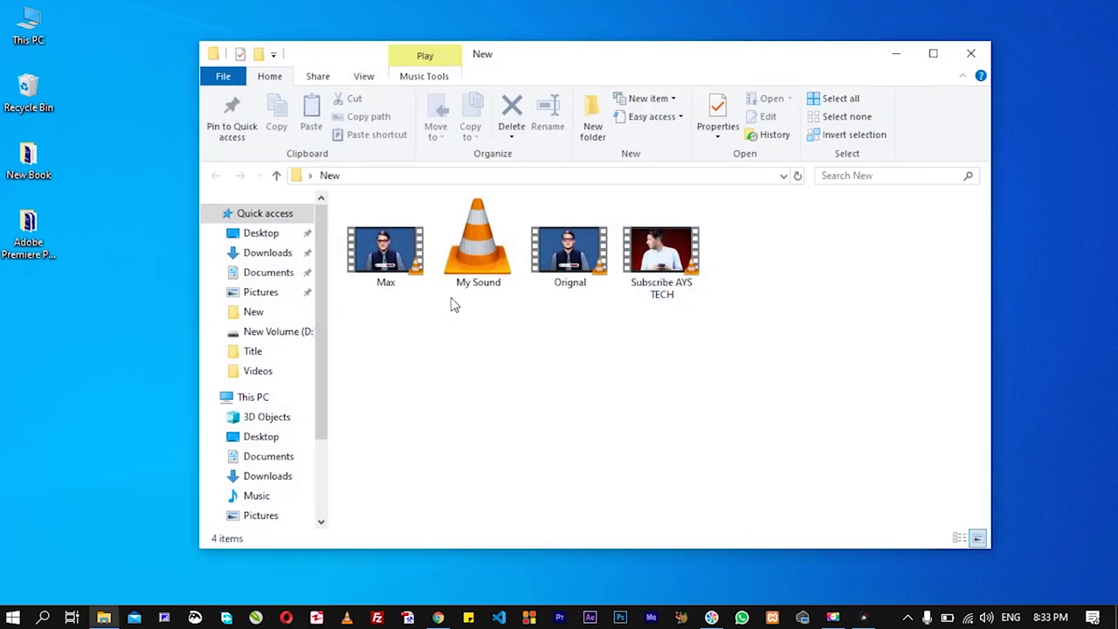
pyautogui.doubleClick(676, 254)
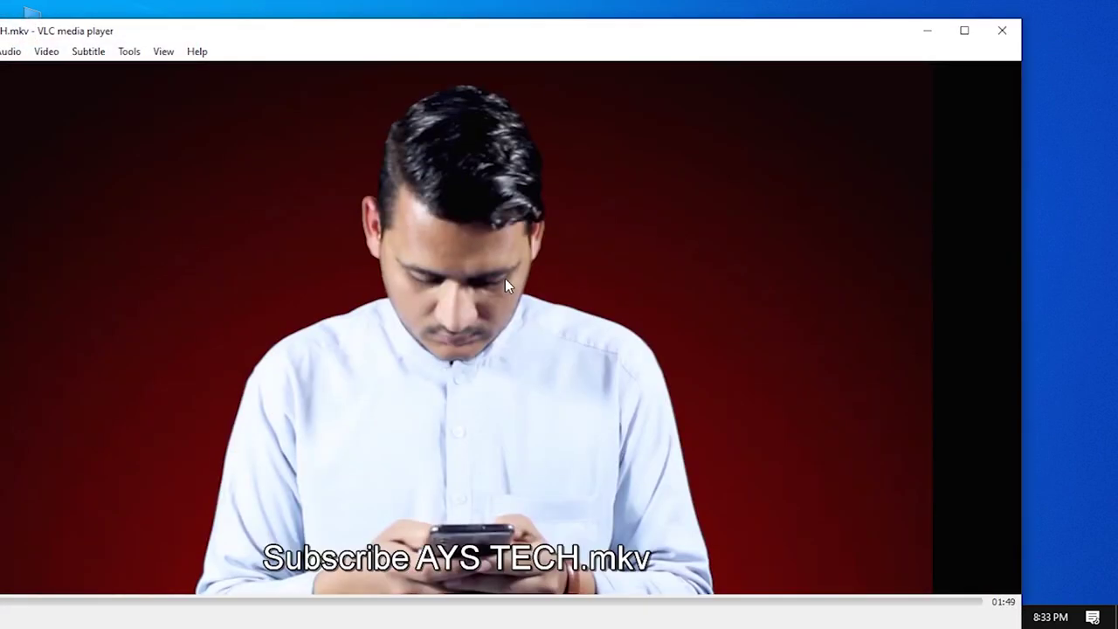
pyautogui.scroll(-3, 535, 259)
pyautogui.press('space')
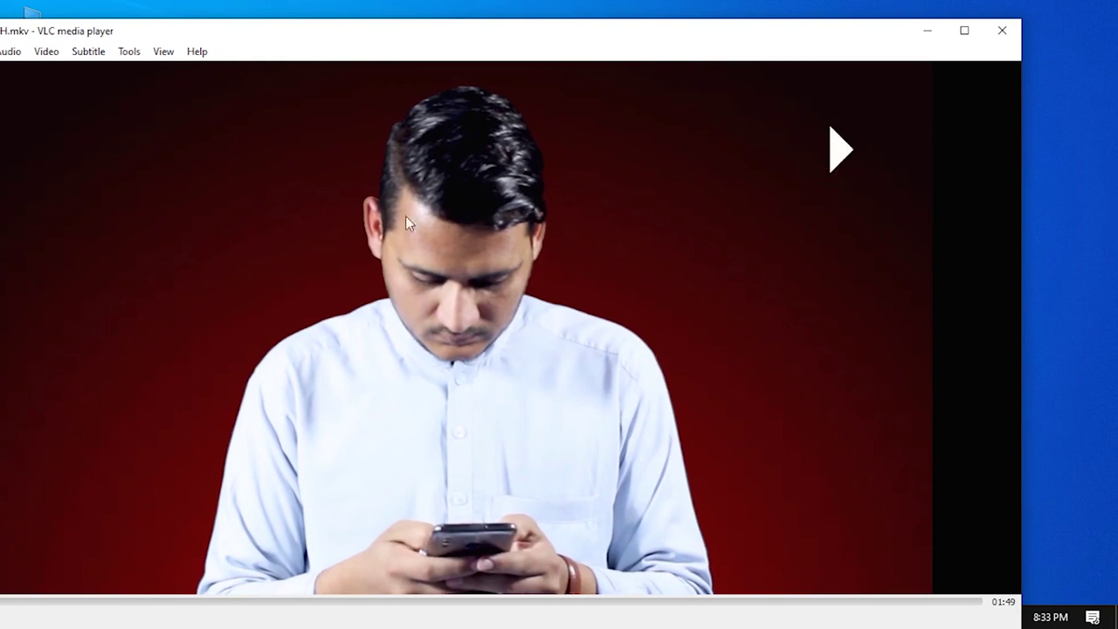
# Switch the audio of the playing Subscribe AYS TECH.mkv to Track 2.
pyautogui.rightClick(349, 170)
pyautogui.moveTo(485, 263)
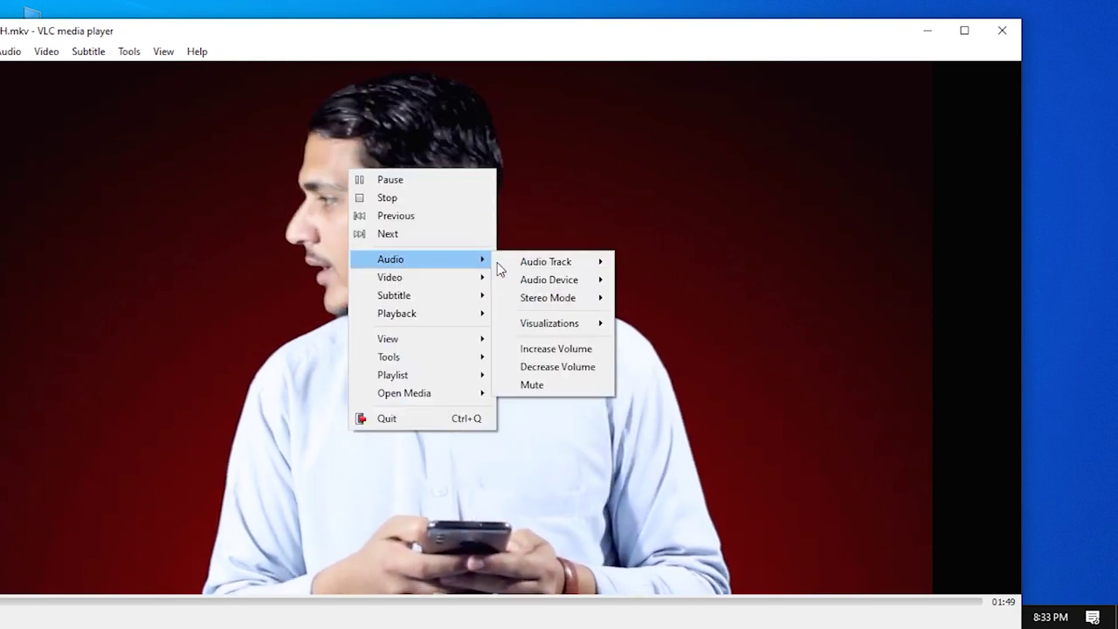
pyautogui.moveTo(559, 262)
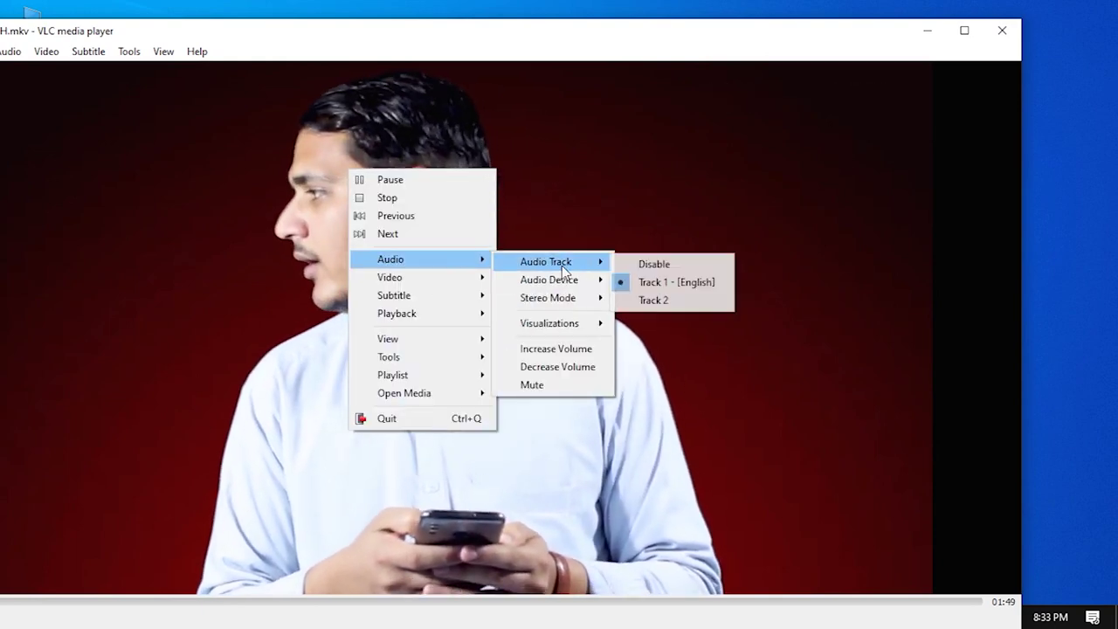
pyautogui.click(661, 301)
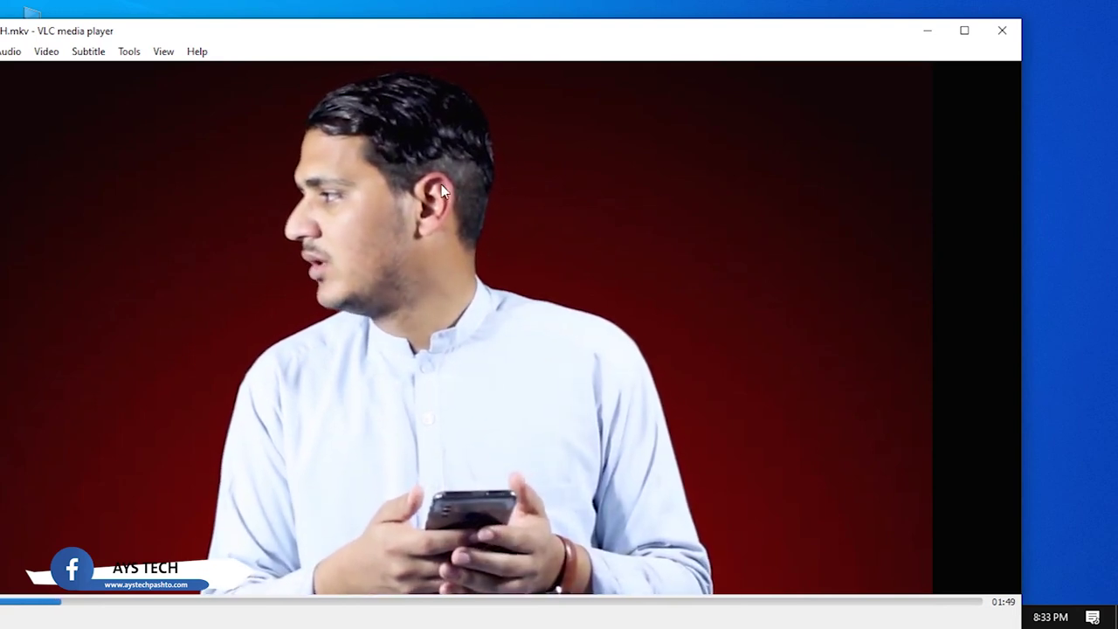
# Switch the video's audio back to Track 1 - [English], then close the player and the New folder.
pyautogui.rightClick(364, 237)
pyautogui.moveTo(510, 328)
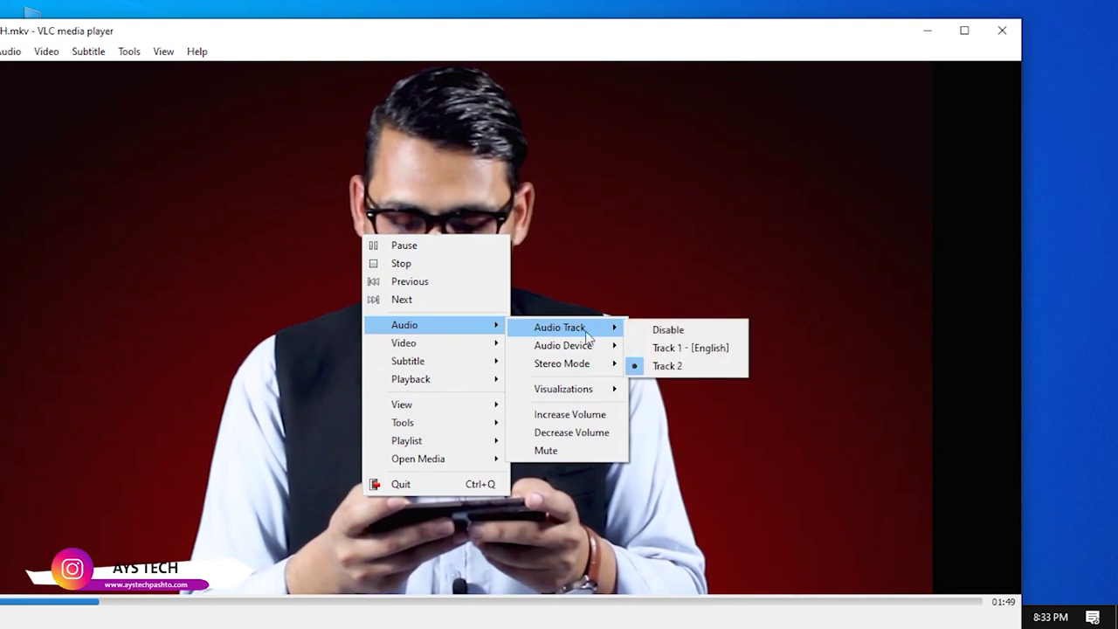
pyautogui.moveTo(606, 335)
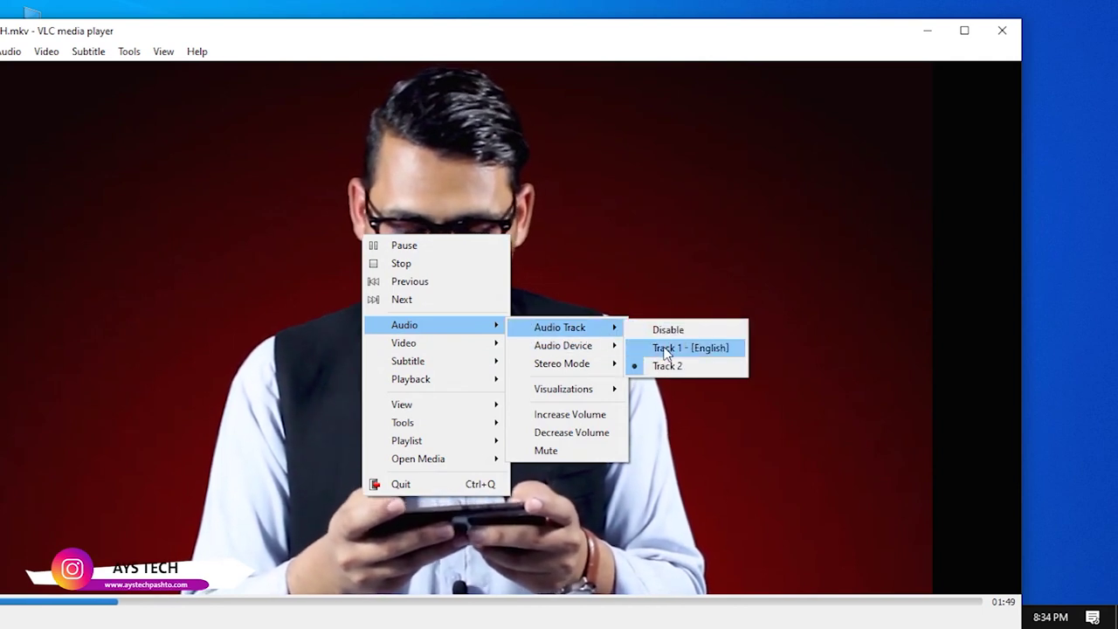
pyautogui.click(694, 348)
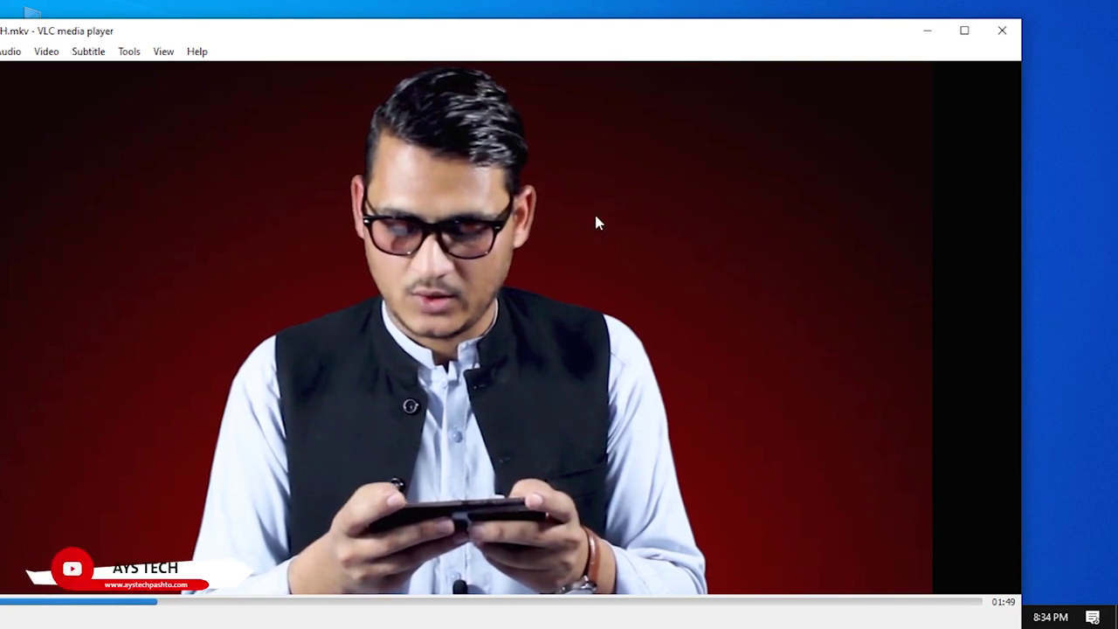
pyautogui.click(1001, 32)
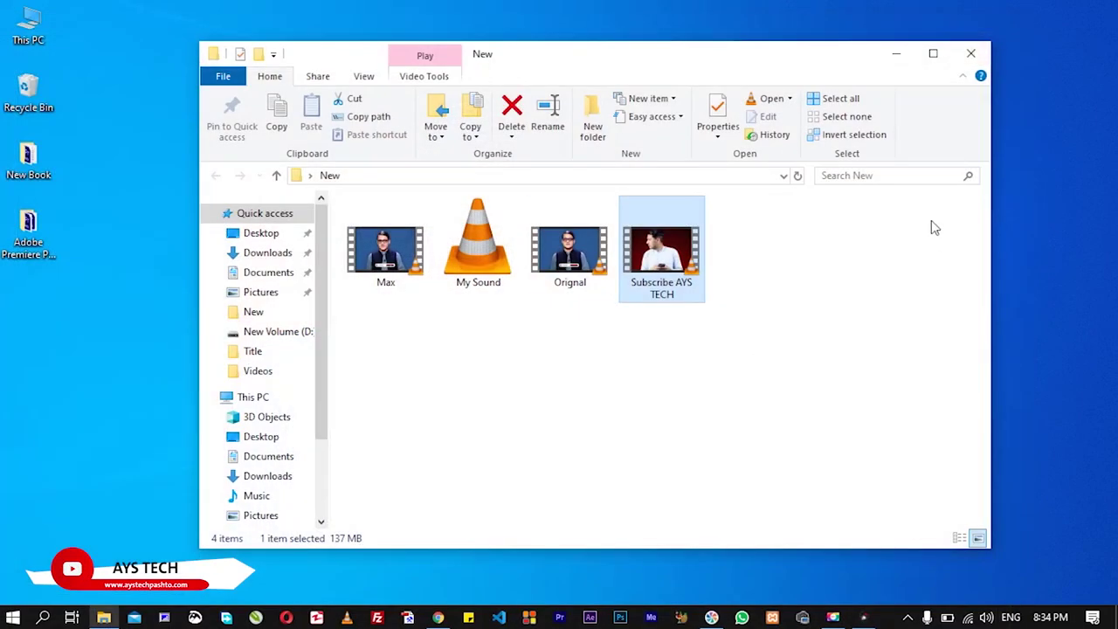
pyautogui.click(972, 53)
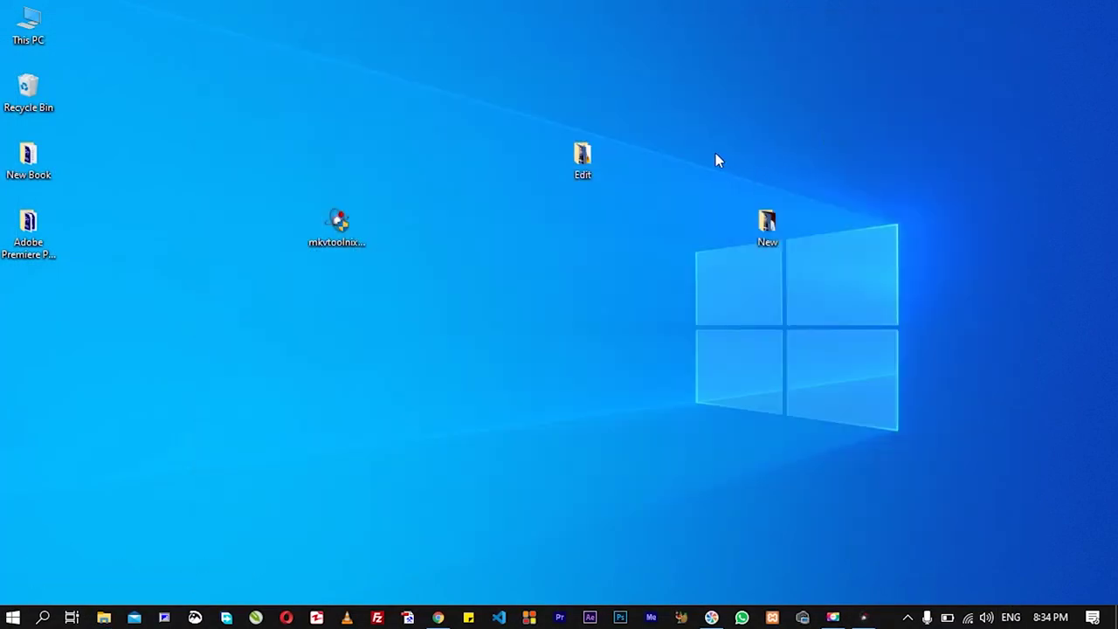